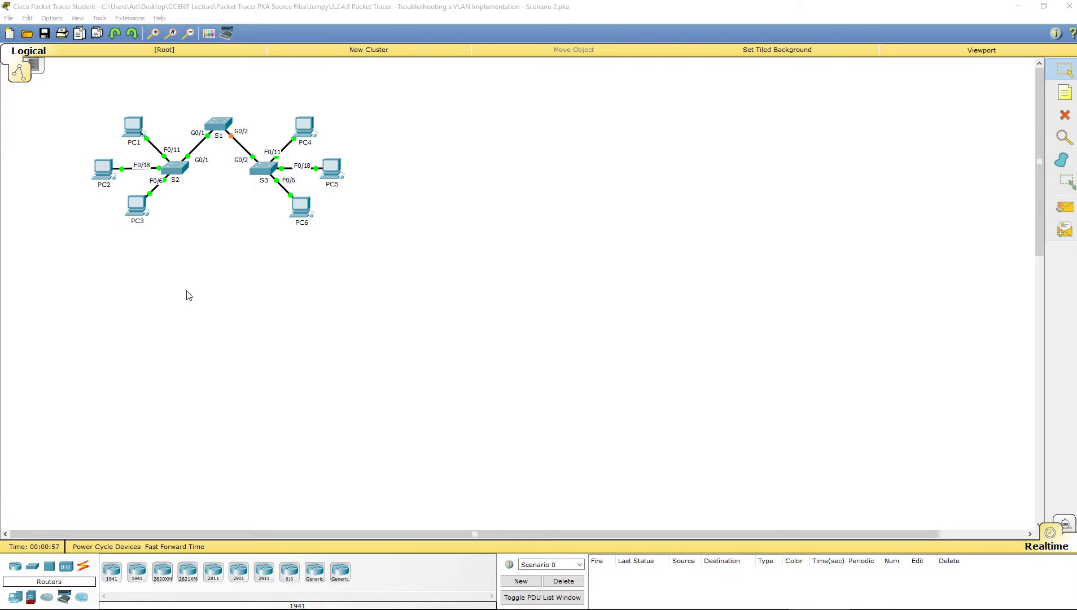
- Open S2's CLI, enter privileged mode with 'en', and run 'show vlan'
{"action": "left_click", "coordinate": [181, 180]}
{"action": "left_click", "coordinate": [454, 178]}
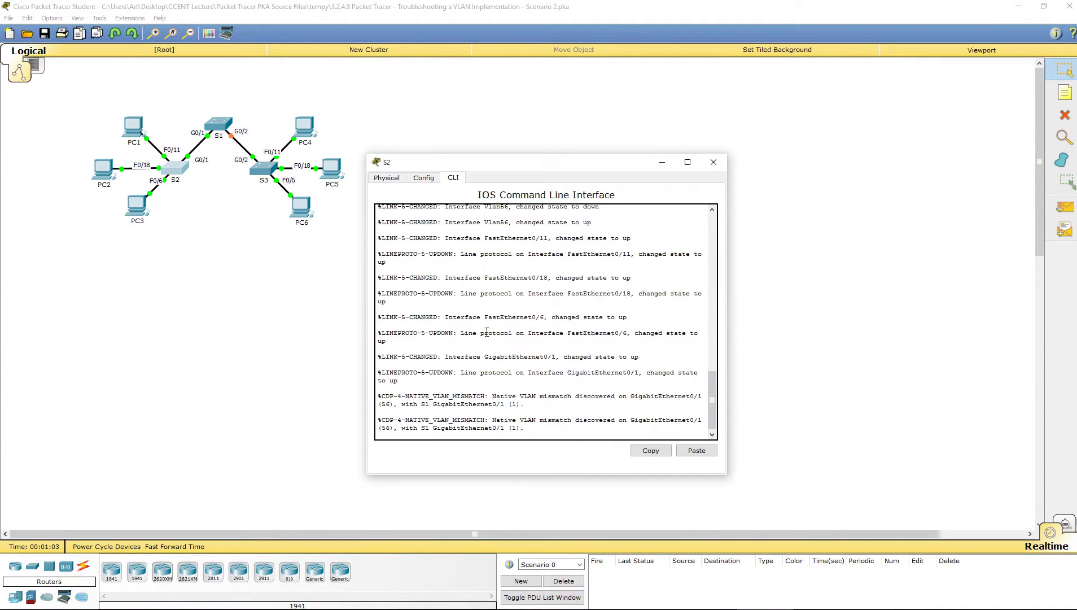
{"action": "key", "text": "Return"}
{"action": "key", "text": "Return"}
{"action": "key", "text": "Return"}
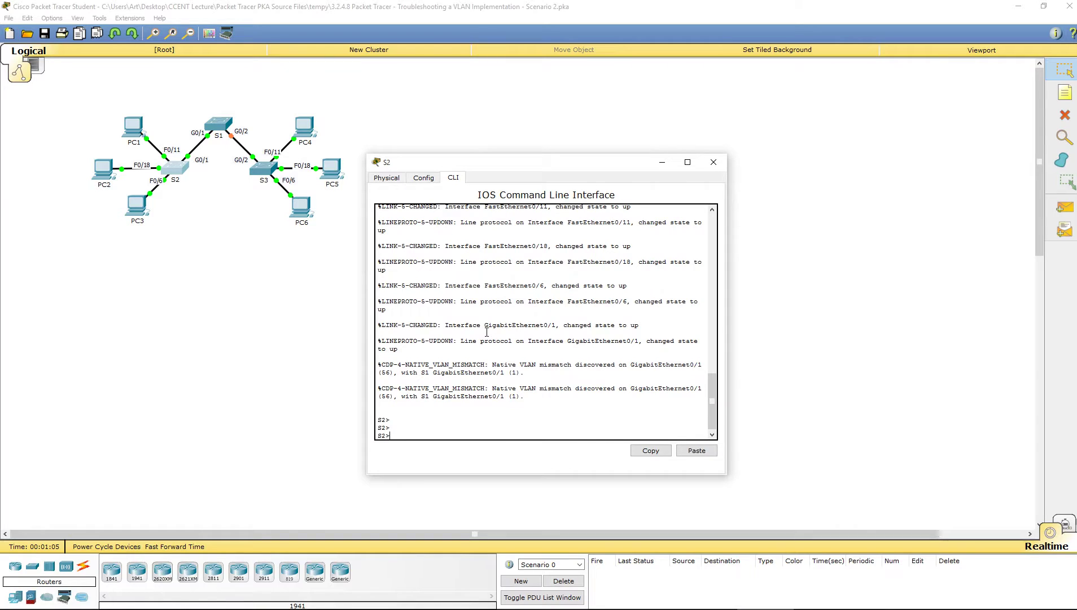
{"action": "type", "text": "en"}
{"action": "key", "text": "Return"}
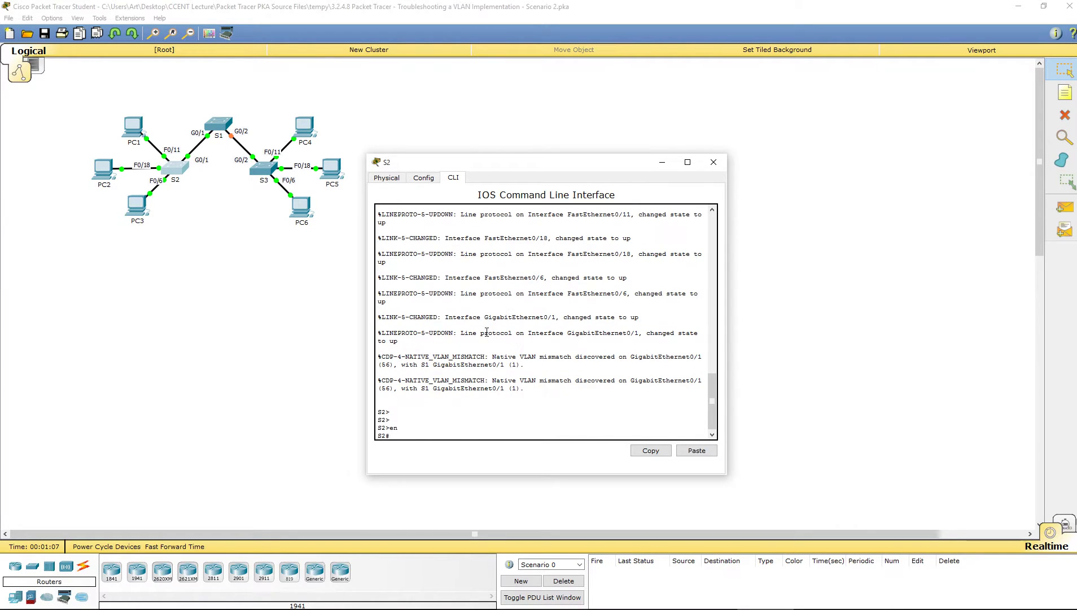
{"action": "type", "text": "show vlan"}
{"action": "key", "text": "Return"}
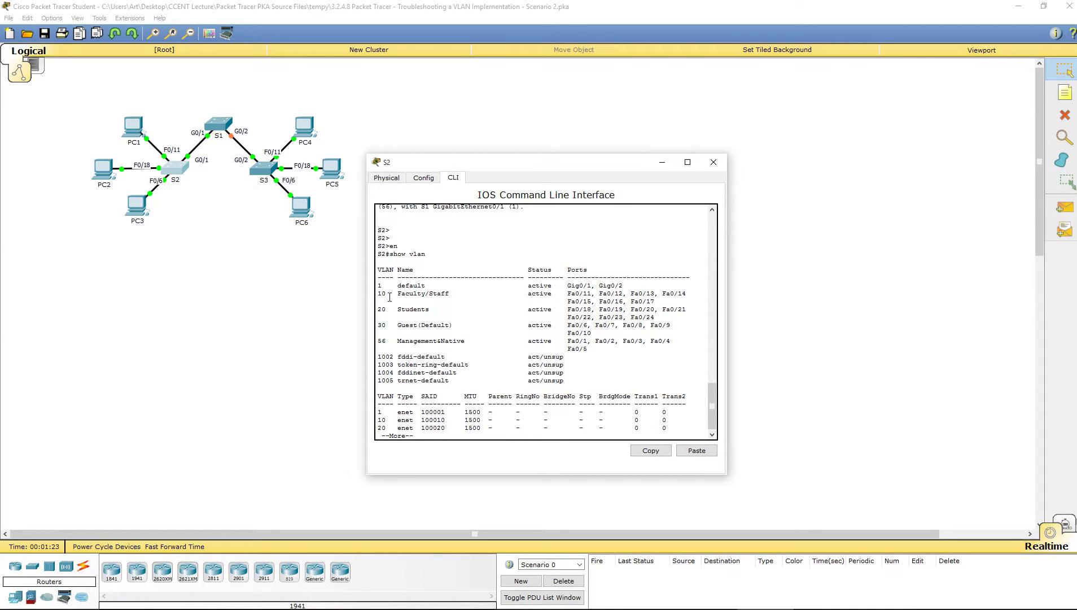
- Review the VLAN table: Fa0/18 and Fa0/24 in VLAN 20, Fa0/6-Fa0/10 in VLAN 30, Fa0/1 in VLAN 56
{"action": "left_click_drag", "start_coordinate": [396, 292], "coordinate": [461, 291]}
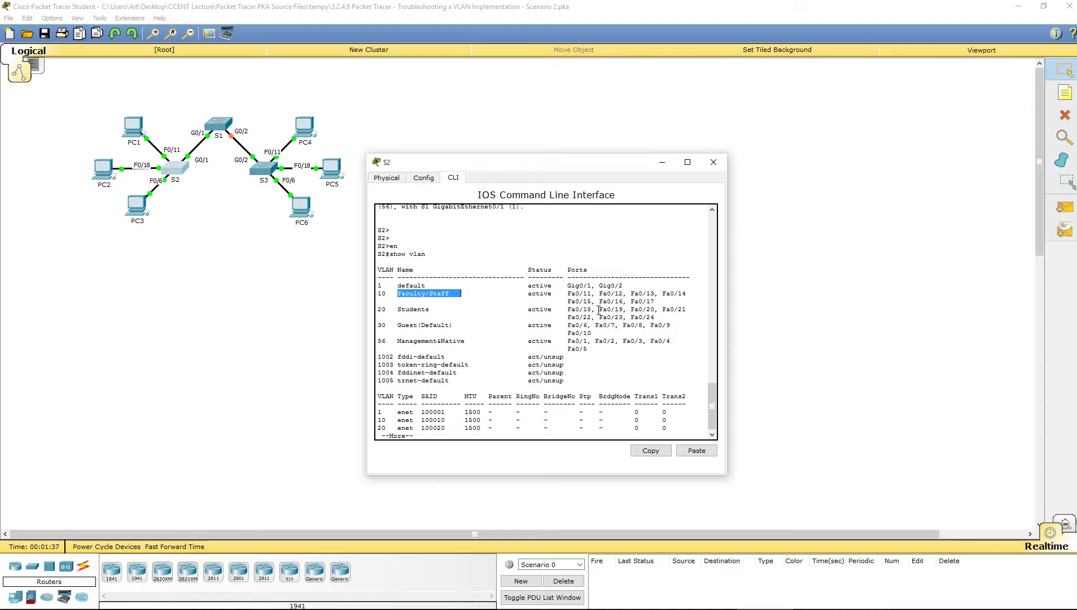
{"action": "left_click_drag", "start_coordinate": [570, 309], "coordinate": [592, 310]}
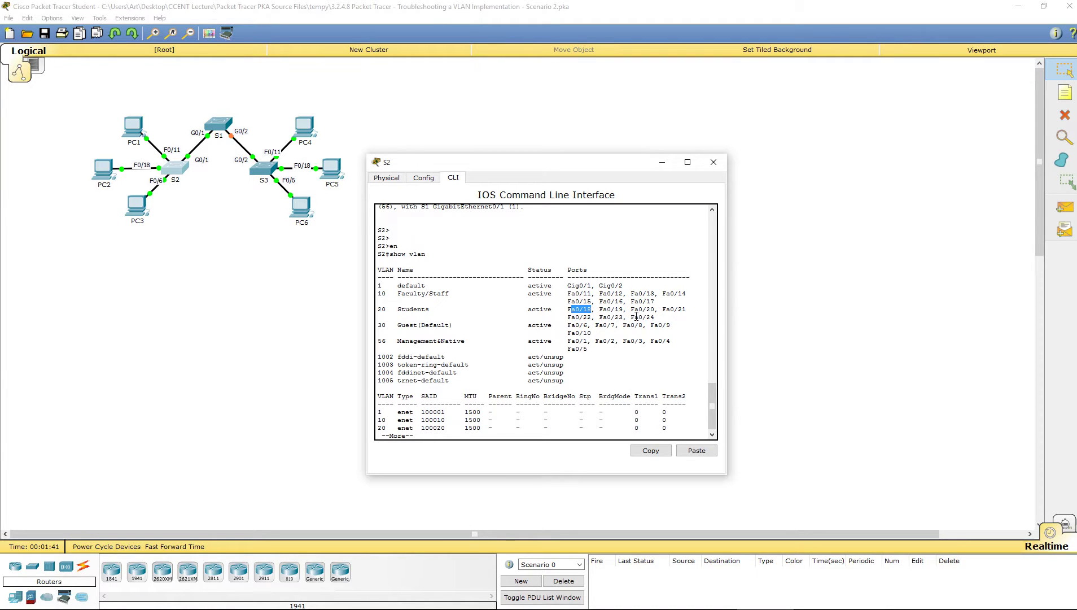
{"action": "left_click_drag", "start_coordinate": [631, 317], "coordinate": [656, 317]}
{"action": "left_click_drag", "start_coordinate": [402, 327], "coordinate": [453, 327]}
{"action": "left_click", "coordinate": [433, 330]}
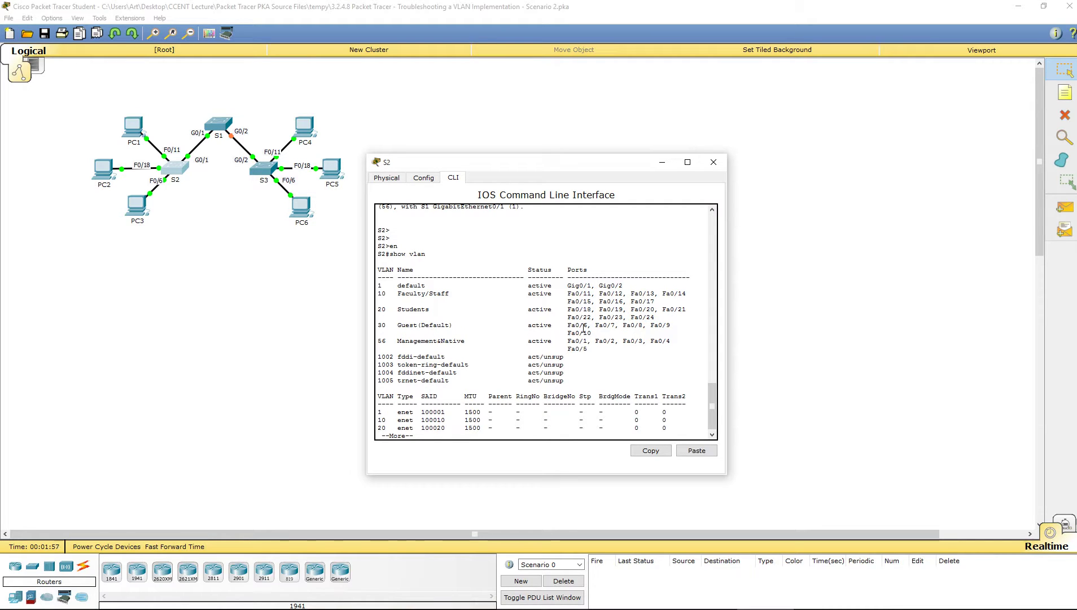
{"action": "left_click_drag", "start_coordinate": [571, 325], "coordinate": [597, 331]}
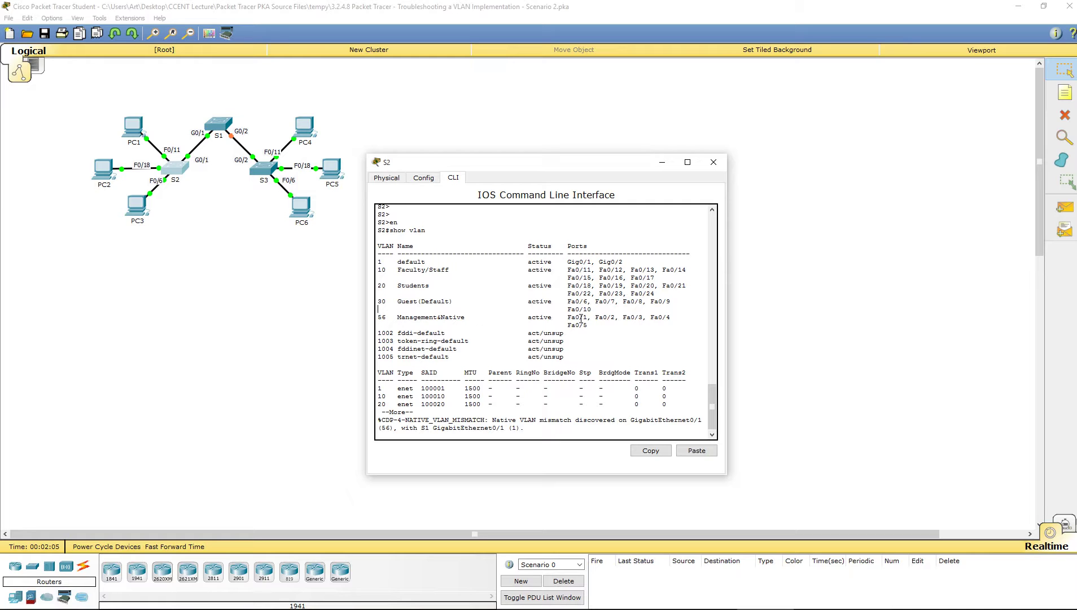
{"action": "left_click_drag", "start_coordinate": [549, 317], "coordinate": [587, 319]}
{"action": "left_click", "coordinate": [588, 318]}
- Page through the rest of the VLAN output and list S2's trunk interfaces with 'show int tru'
{"action": "key", "text": "Return"}
{"action": "key", "text": "Return"}
{"action": "key", "text": "Return"}
{"action": "key", "text": "Return"}
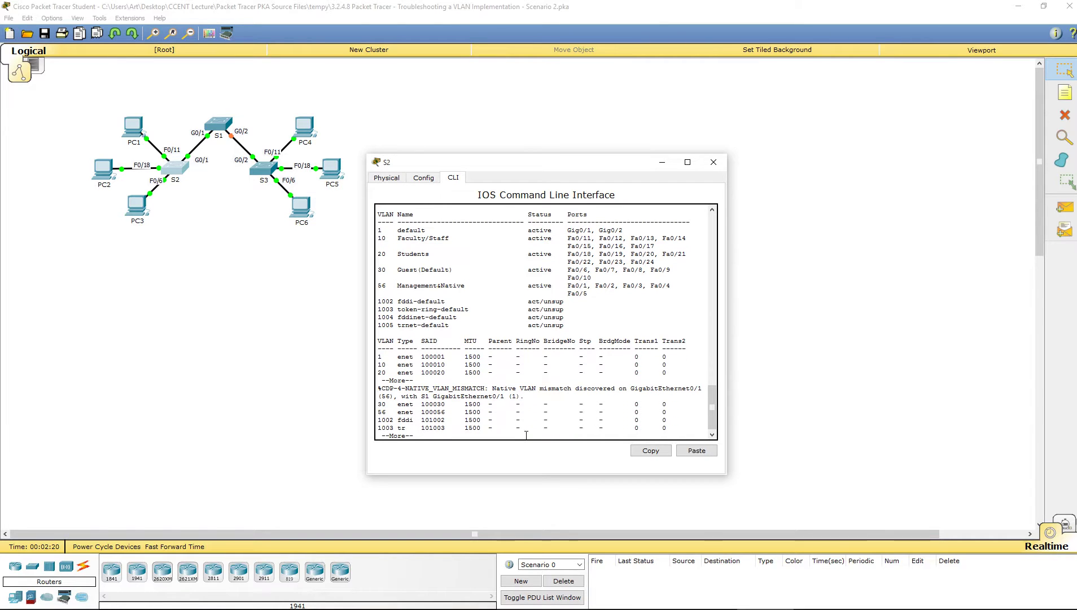
{"action": "key", "text": "space"}
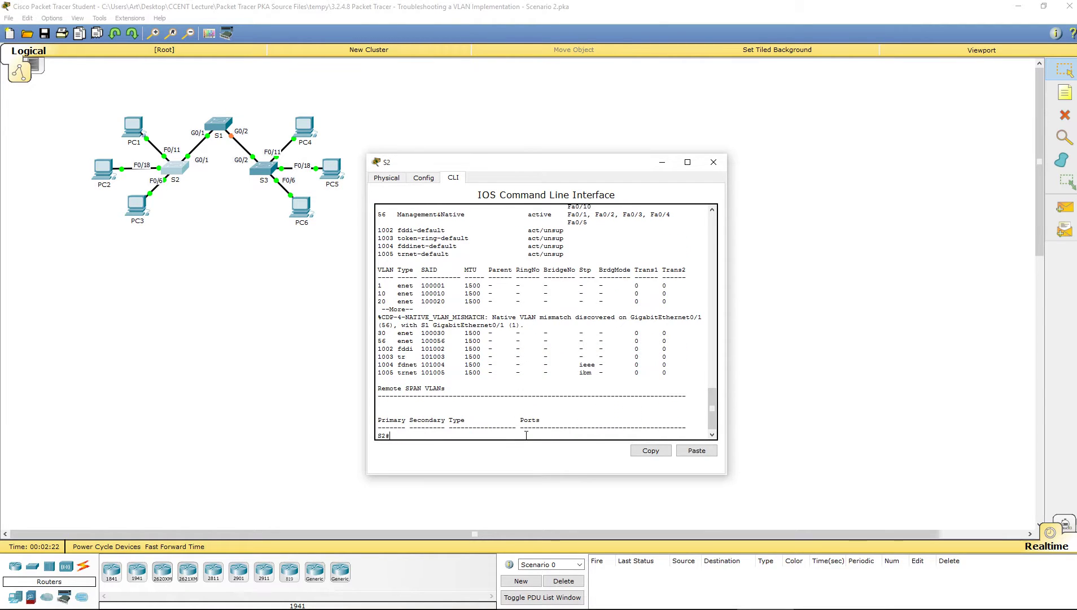
{"action": "type", "text": "show int trunk"}
{"action": "key", "text": "Return"}
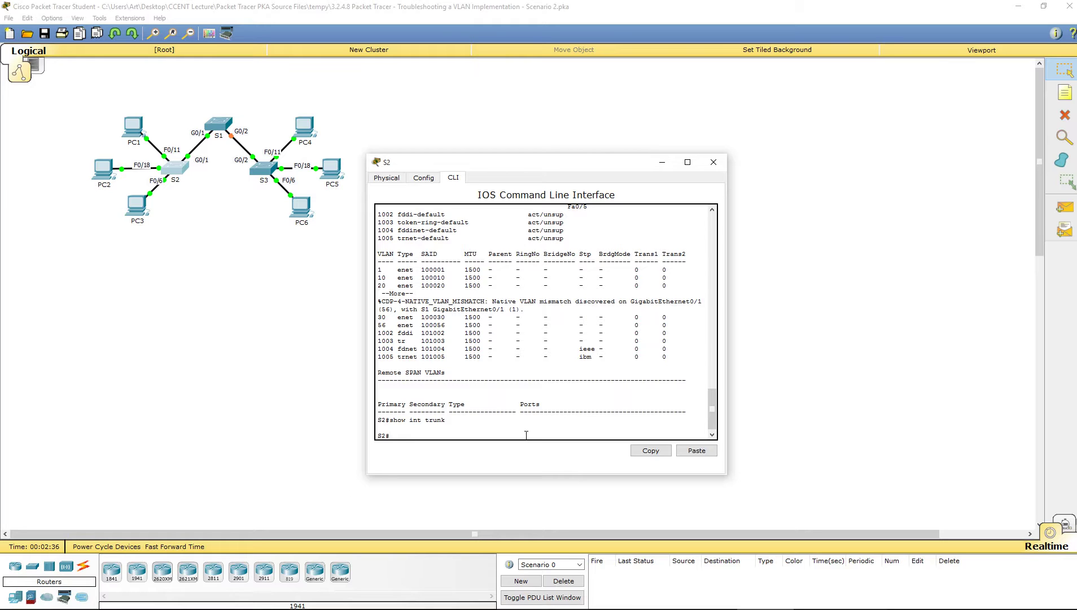
- In global configuration, set interface g0/1 to 'switchport mode trunk'
{"action": "key", "text": "Return"}
{"action": "type", "text": "inter g"}
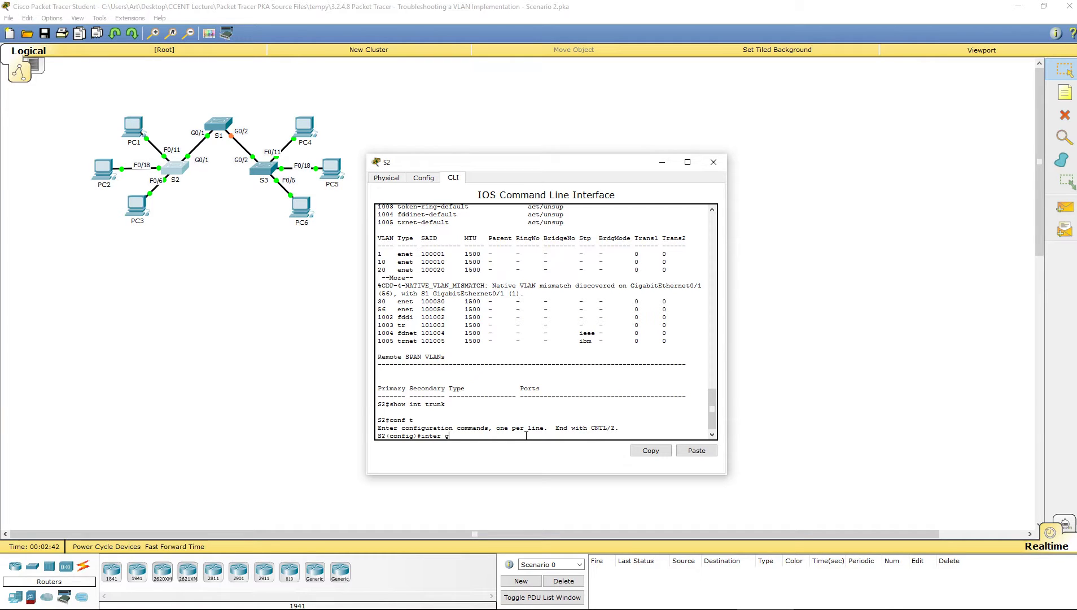
{"action": "type", "text": "0/1"}
{"action": "key", "text": "Return"}
{"action": "type", "text": "switchport "}
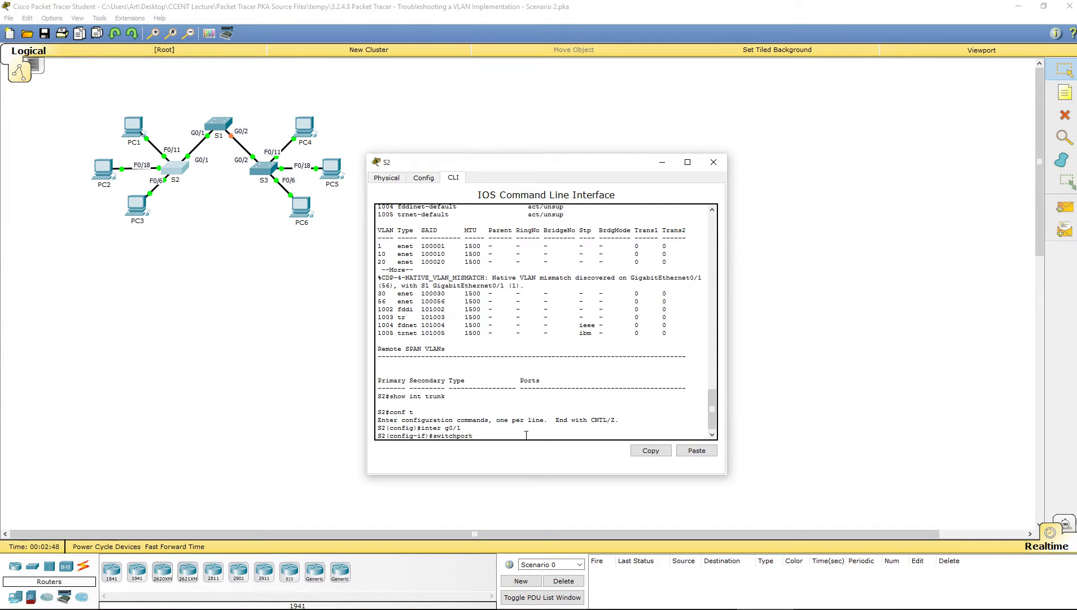
{"action": "type", "text": "mode trun"}
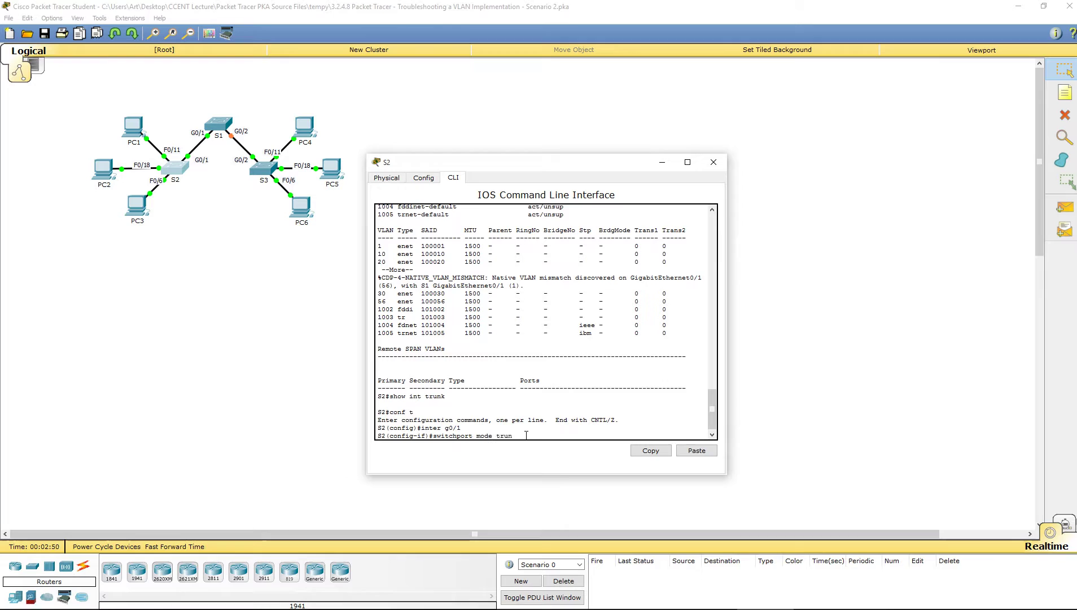
{"action": "type", "text": "k"}
{"action": "key", "text": "Return"}
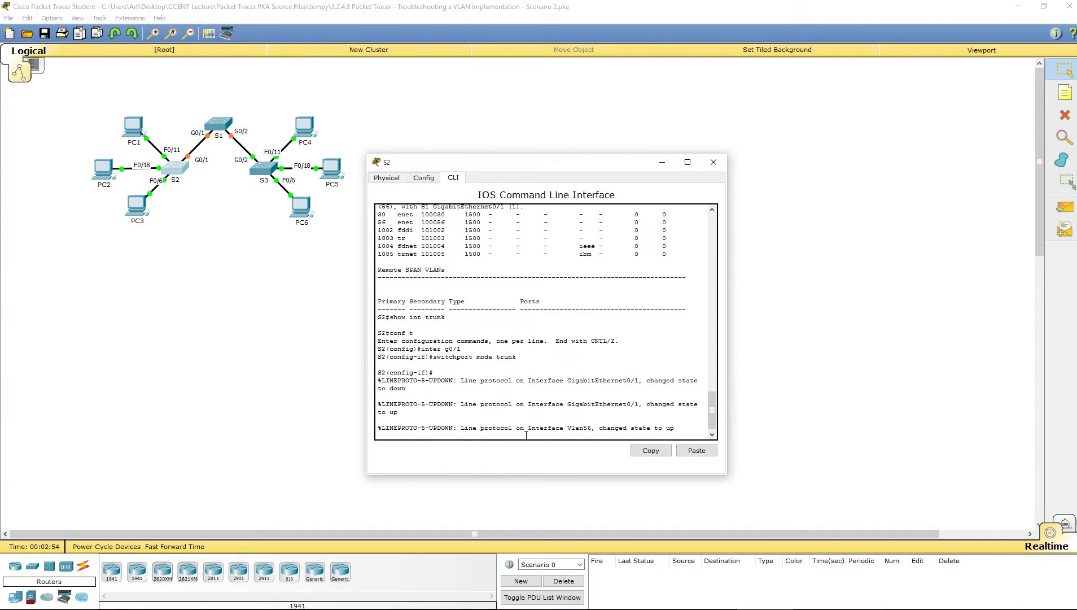
- Exit interface and global configuration back to the privileged prompt
{"action": "key", "text": "Return"}
{"action": "key", "text": "Return"}
{"action": "key", "text": "Return"}
{"action": "key", "text": "Return"}
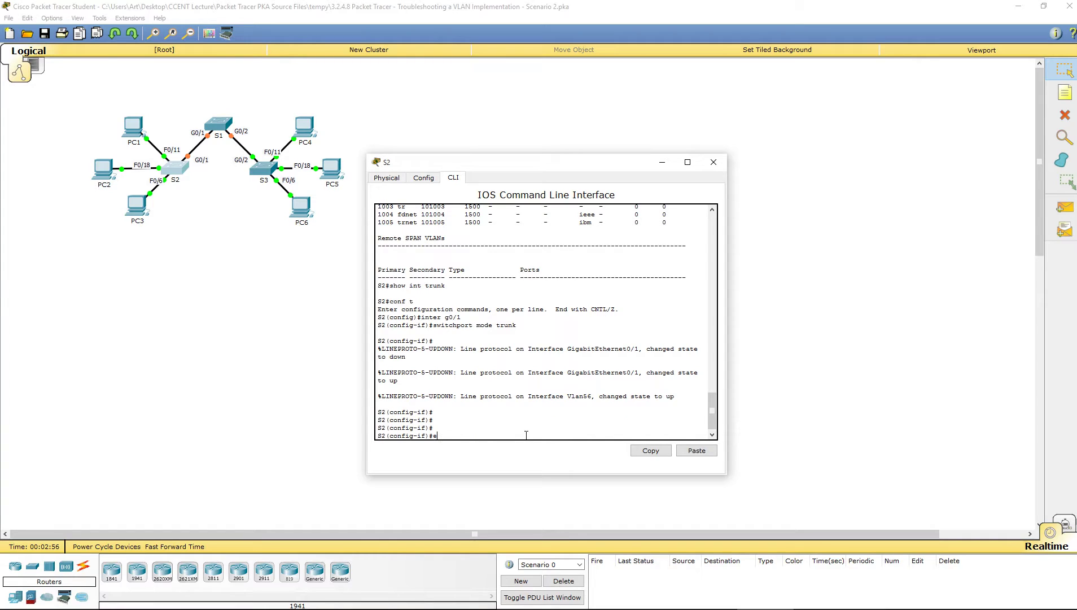
{"action": "type", "text": "exit"}
{"action": "key", "text": "Return"}
{"action": "type", "text": "excit"}
{"action": "key", "text": "Return"}
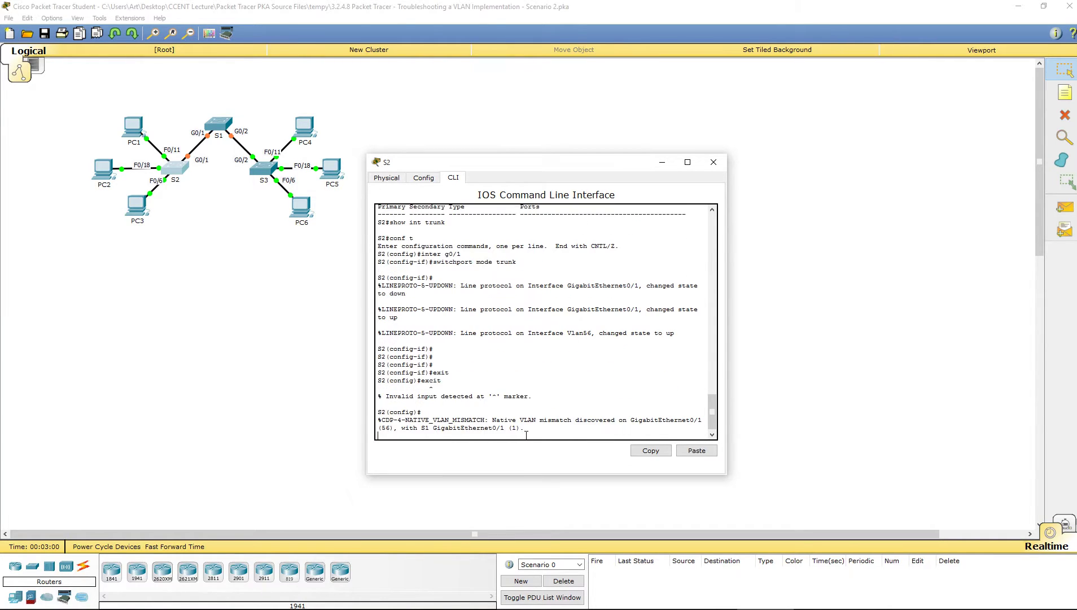
{"action": "key", "text": "Return"}
{"action": "key", "text": "Return"}
{"action": "key", "text": "Return"}
{"action": "type", "text": "exit"}
{"action": "key", "text": "Return"}
{"action": "key", "text": "Return"}
{"action": "key", "text": "Return"}
{"action": "key", "text": "Return"}
{"action": "key", "text": "Return"}
{"action": "key", "text": "Return"}
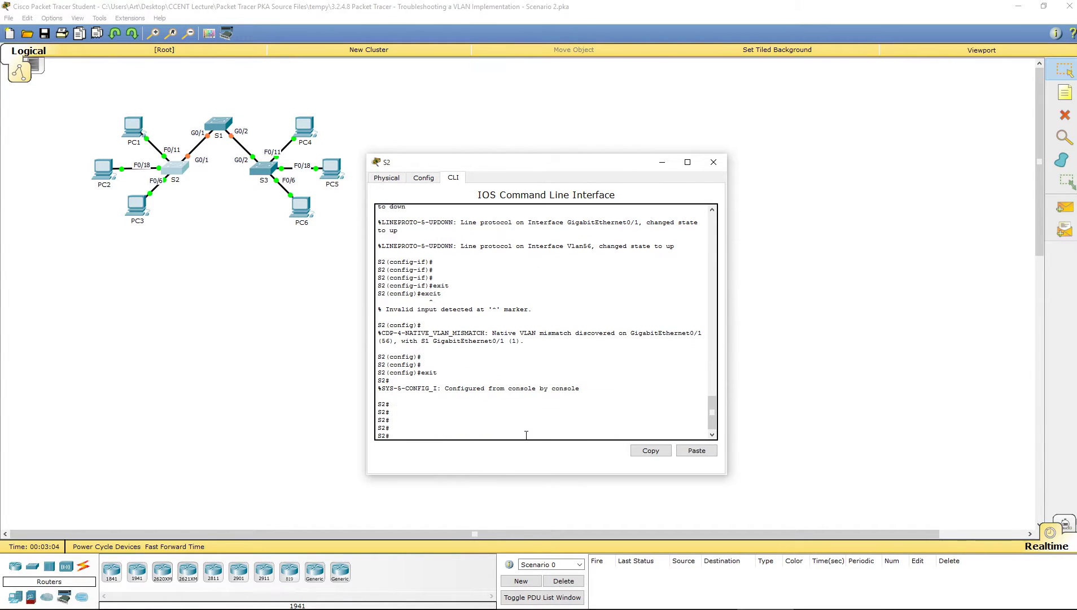
{"action": "type", "text": "show int trunk"}
{"action": "key", "text": "Return"}
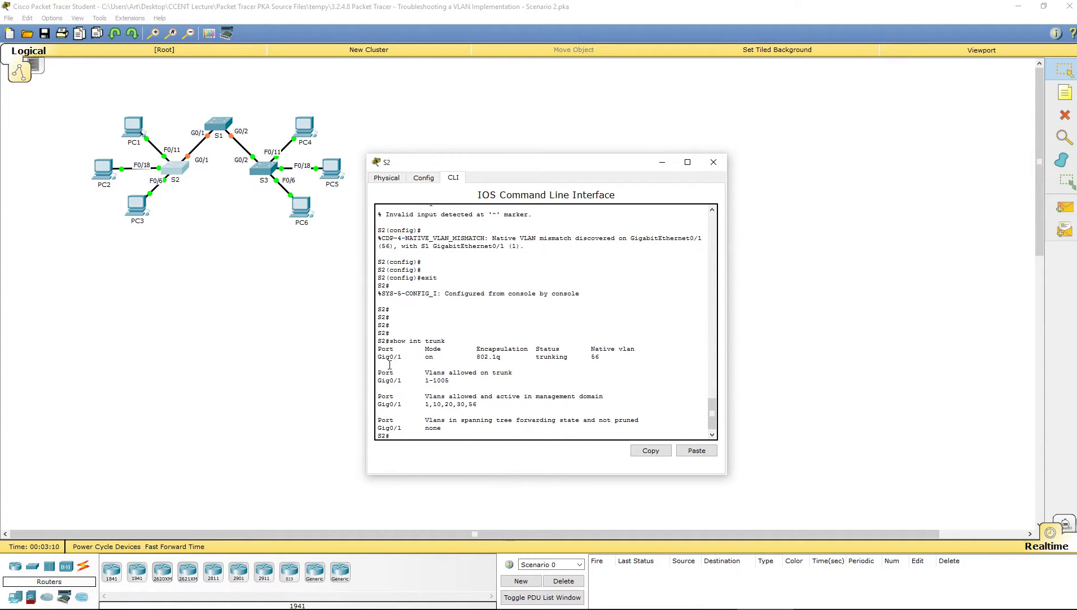
- Confirm in the trunk output that Gig0/1 is trunking with native VLAN 56
{"action": "left_click_drag", "start_coordinate": [378, 358], "coordinate": [402, 357]}
{"action": "left_click", "coordinate": [491, 311]}
{"action": "left_click", "coordinate": [252, 156]}
{"action": "left_click", "coordinate": [515, 355]}
{"action": "double_click", "coordinate": [598, 357]}
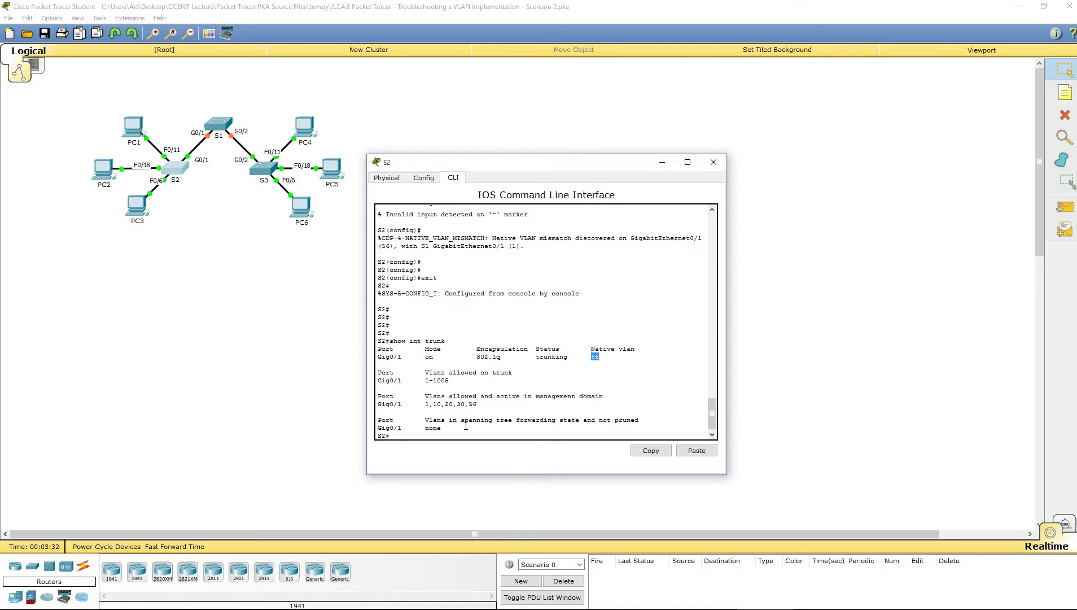
{"action": "left_click", "coordinate": [563, 346]}
- Close S2, open S3's CLI, enter privileged mode and run 'show vlan' to see the empty VLAN 10 row
{"action": "left_click", "coordinate": [712, 164]}
{"action": "left_click", "coordinate": [262, 172]}
{"action": "left_click", "coordinate": [452, 179]}
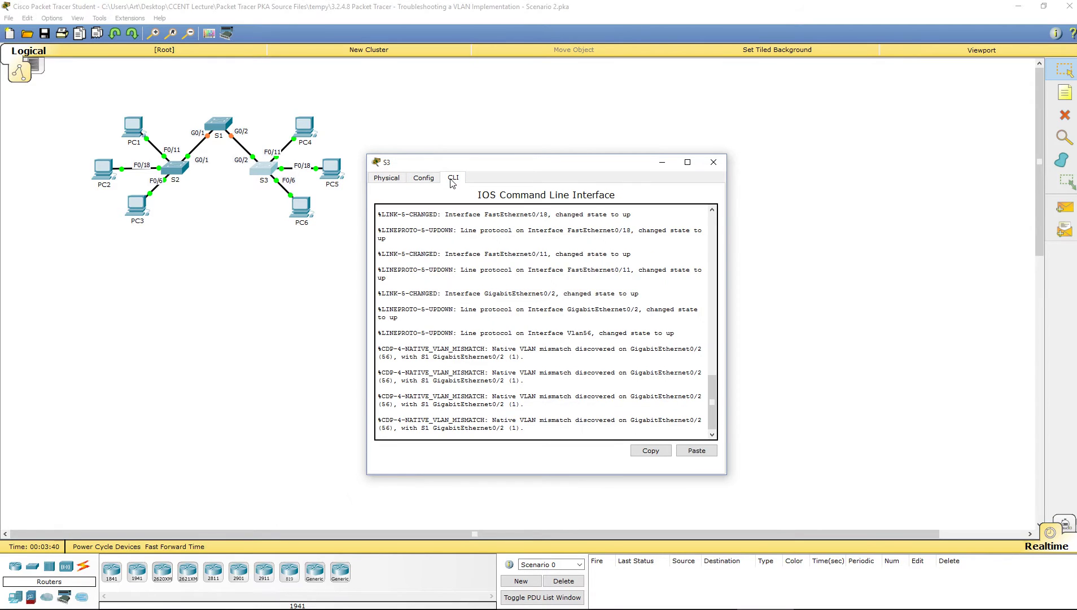
{"action": "key", "text": "Return"}
{"action": "key", "text": "Return"}
{"action": "key", "text": "Return"}
{"action": "key", "text": "Return"}
{"action": "key", "text": "Return"}
{"action": "type", "text": "en"}
{"action": "key", "text": "Return"}
{"action": "type", "text": "show vlan"}
{"action": "key", "text": "Return"}
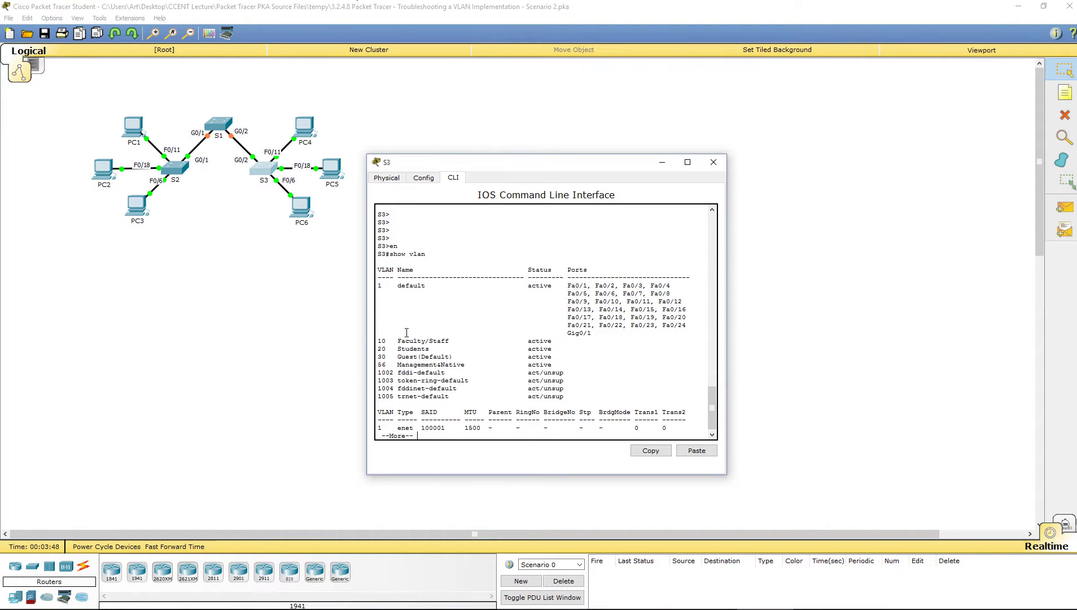
{"action": "left_click_drag", "start_coordinate": [397, 341], "coordinate": [557, 362]}
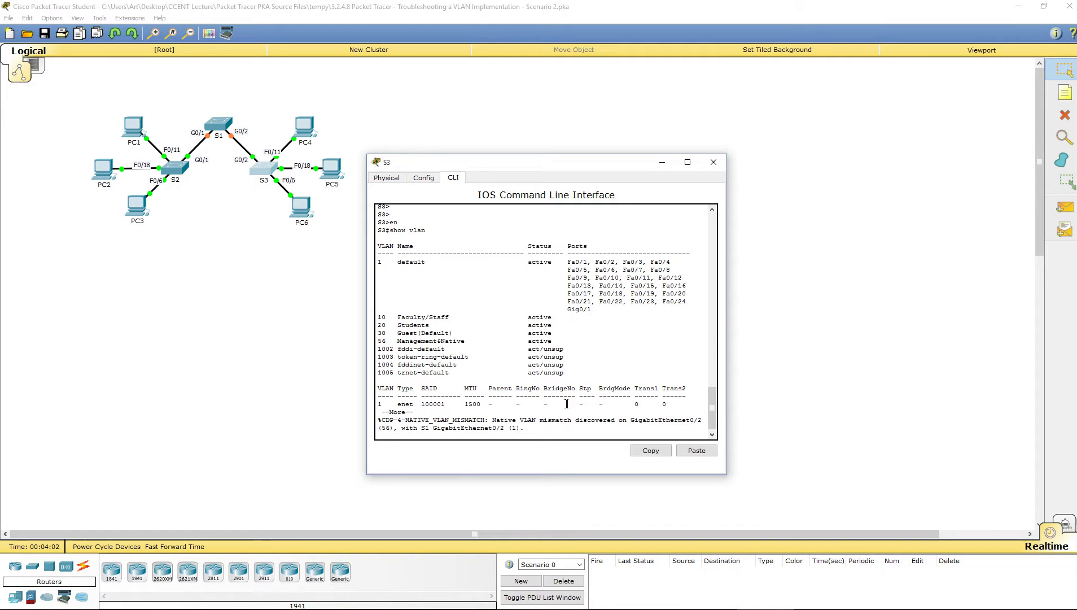
- In global configuration, assign Fa0/11 to access VLAN 10
{"action": "key", "text": "Return"}
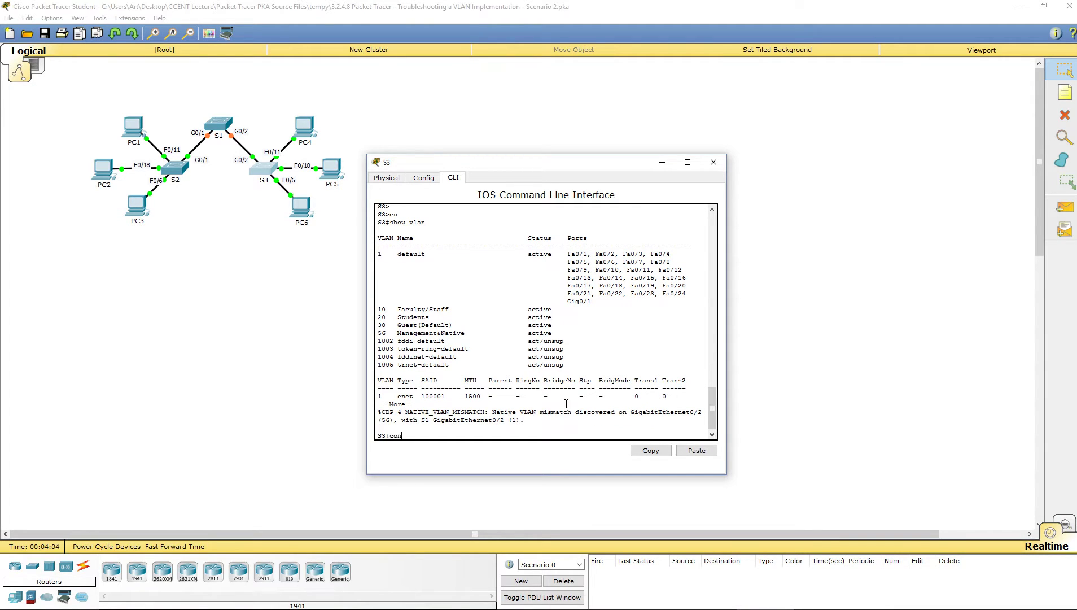
{"action": "key", "text": "Return"}
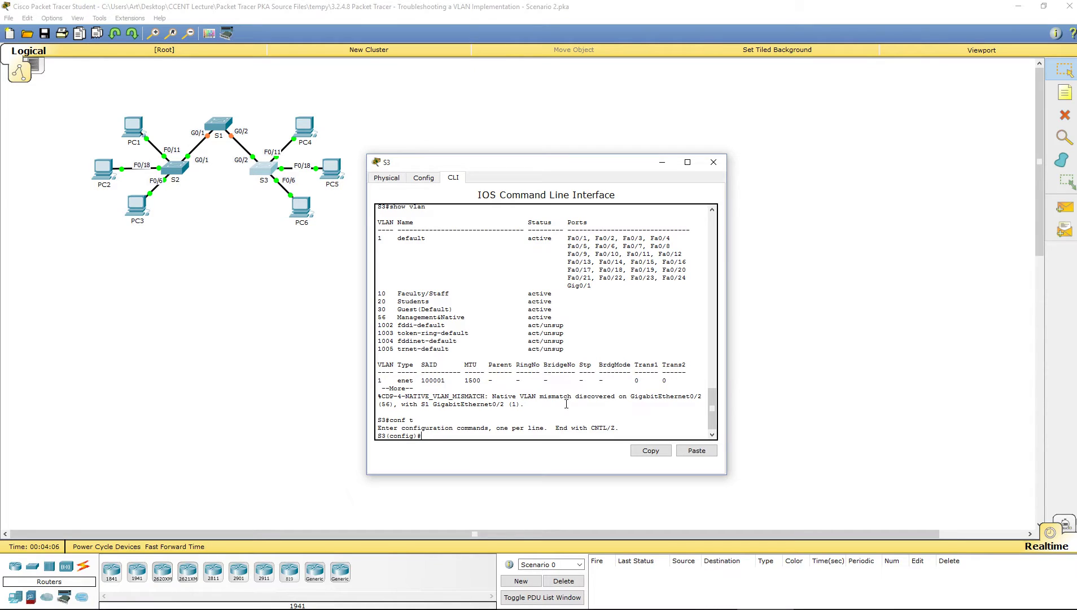
{"action": "type", "text": "int"}
{"action": "type", "text": "as"}
{"action": "type", "text": "0/11"}
{"action": "key", "text": "Return"}
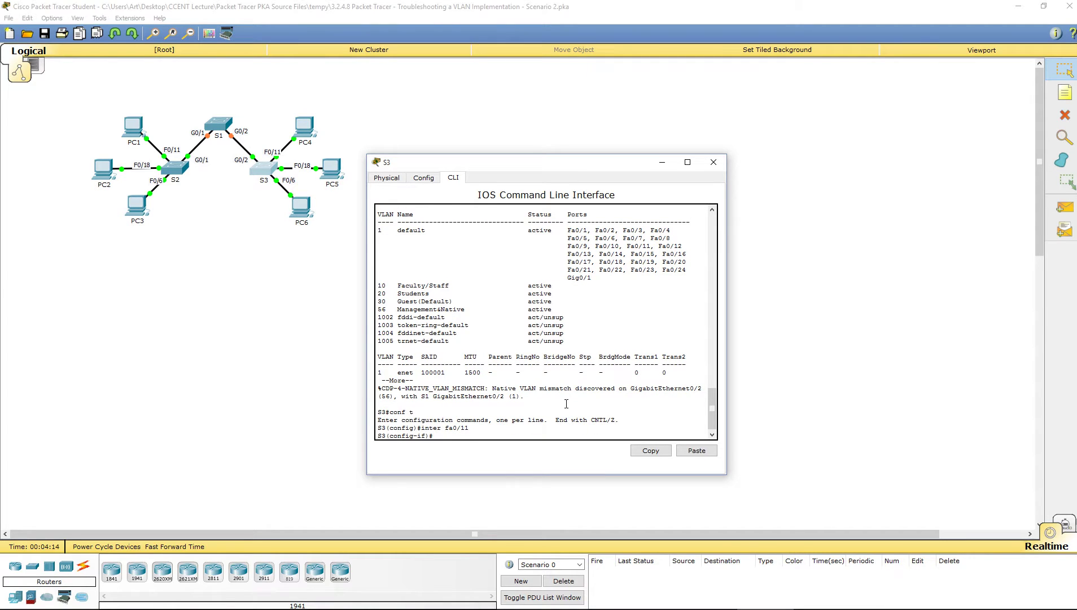
{"action": "type", "text": "switchport access vlan 10"}
{"action": "key", "text": "Return"}
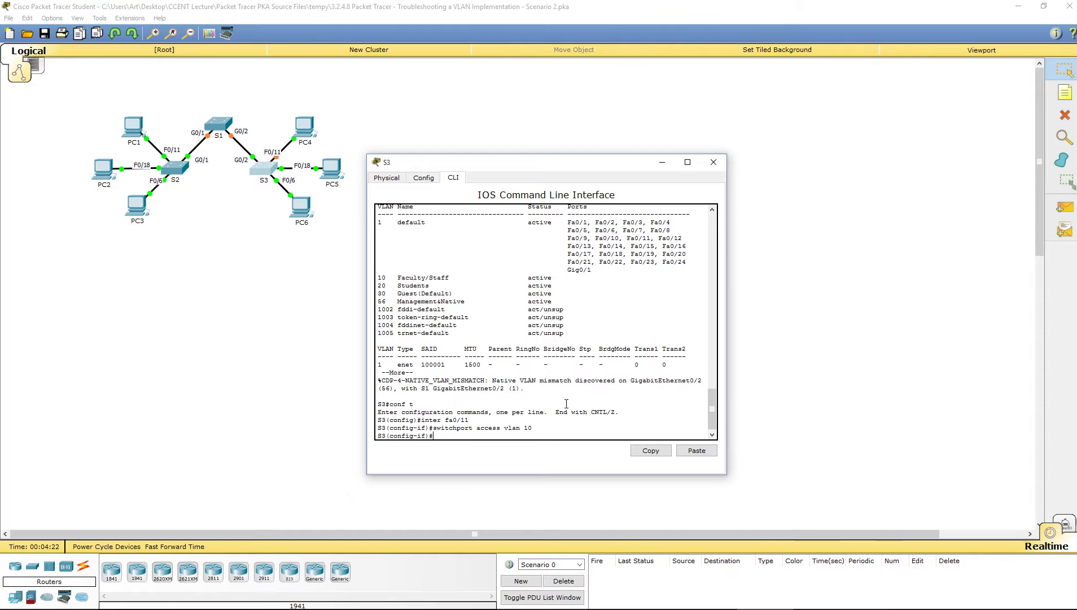
{"action": "type", "text": "exit"}
{"action": "key", "text": "Return"}
- Assign Fa0/18 to access VLAN 20, correcting the mistyped switchport command
{"action": "type", "text": "in"}
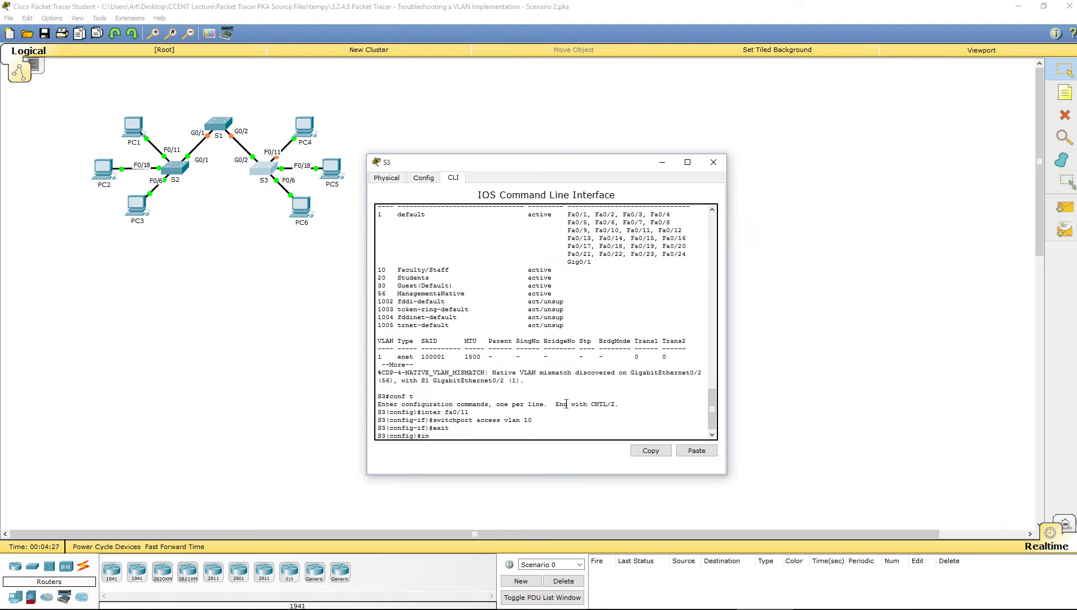
{"action": "type", "text": "t fa0/18"}
{"action": "key", "text": "Return"}
{"action": "type", "text": "switport a"}
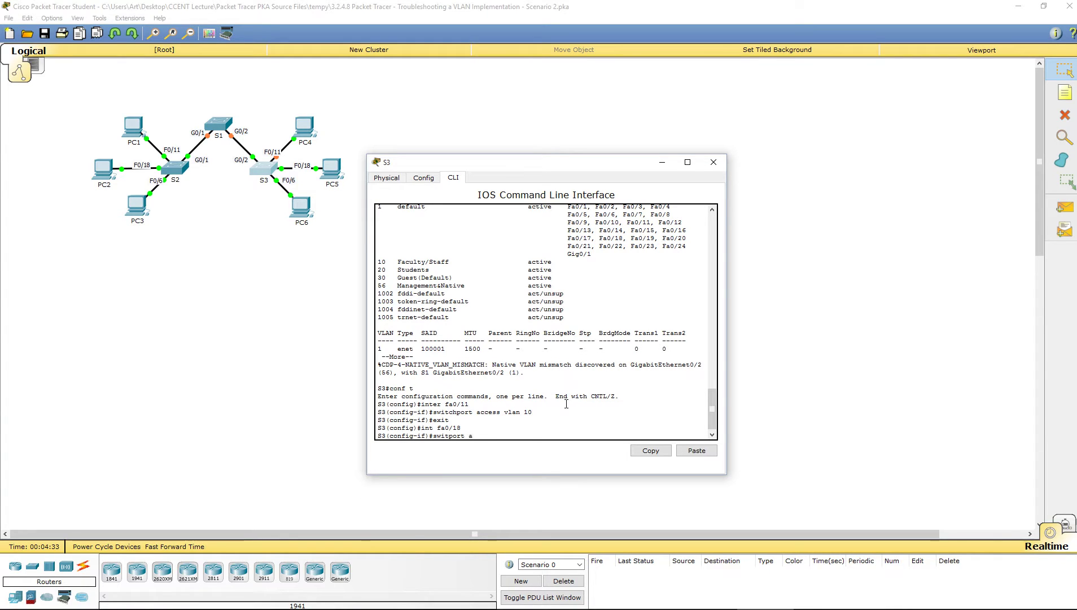
{"action": "type", "text": "ccess vlan 20"}
{"action": "key", "text": "Return"}
{"action": "type", "text": "switchpoet"}
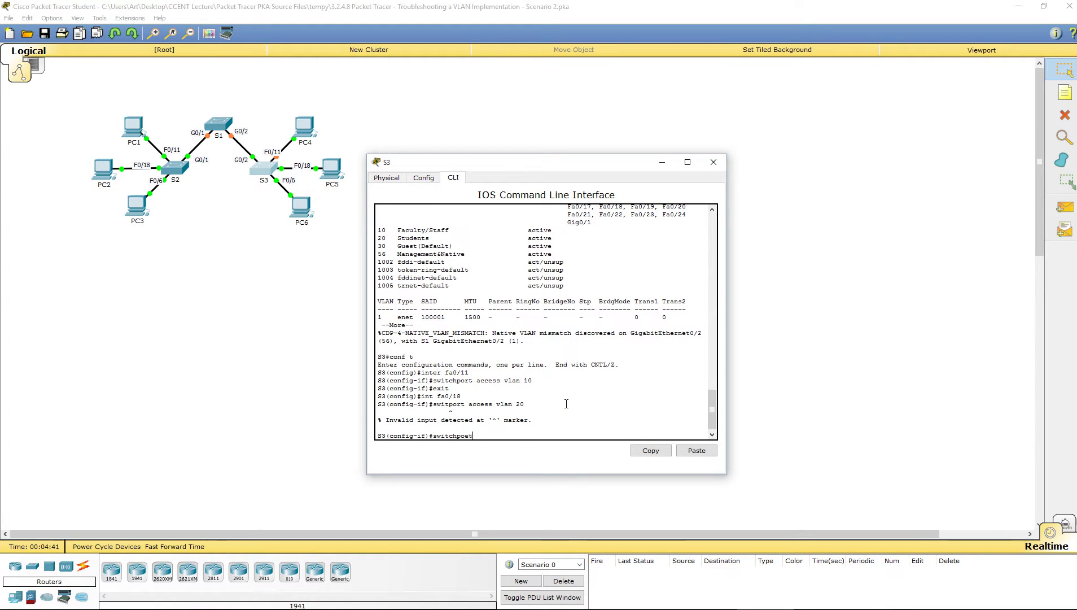
{"action": "key", "text": "BackSpace"}
{"action": "key", "text": "BackSpace"}
{"action": "type", "text": "rt access vlan 20"}
{"action": "key", "text": "Return"}
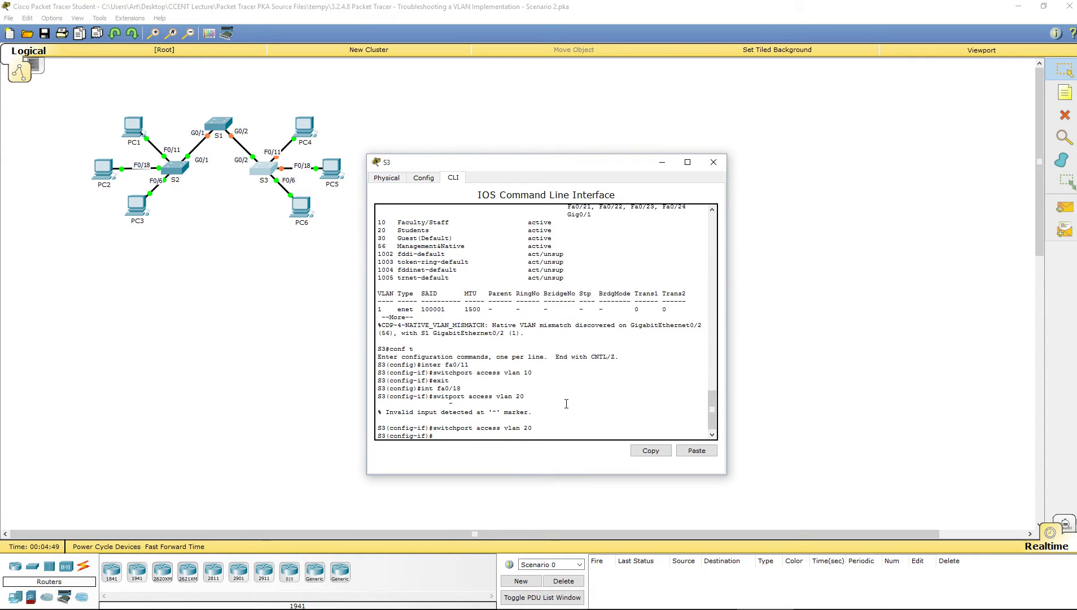
{"action": "type", "text": "exit"}
{"action": "key", "text": "Return"}
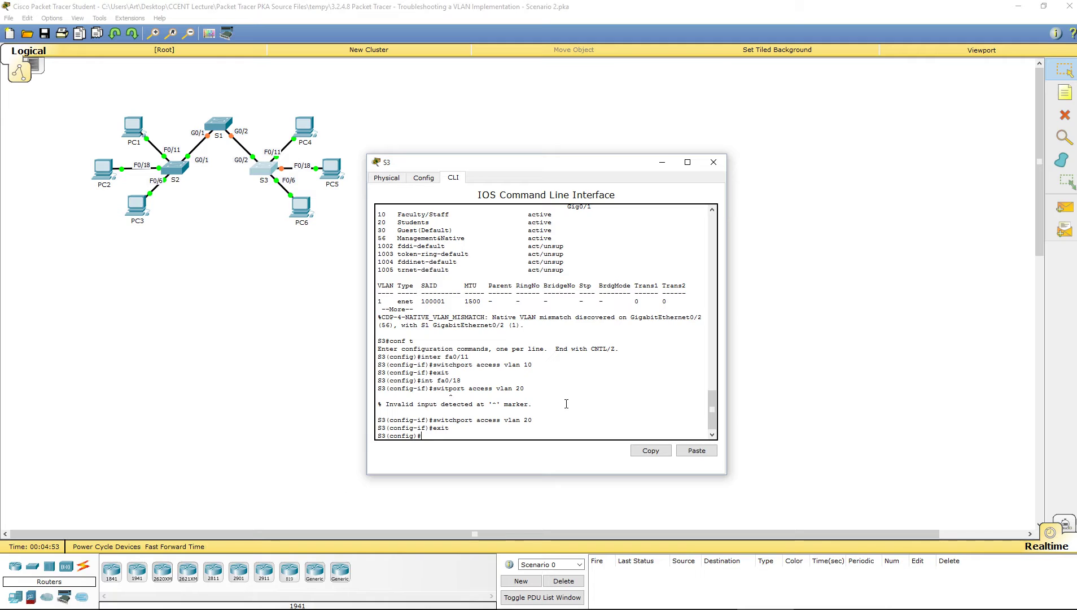
- Assign Fa0/6 to access VLAN 30
{"action": "type", "text": "inter fa0/63"}
{"action": "key", "text": "BackSpace"}
{"action": "key", "text": "Return"}
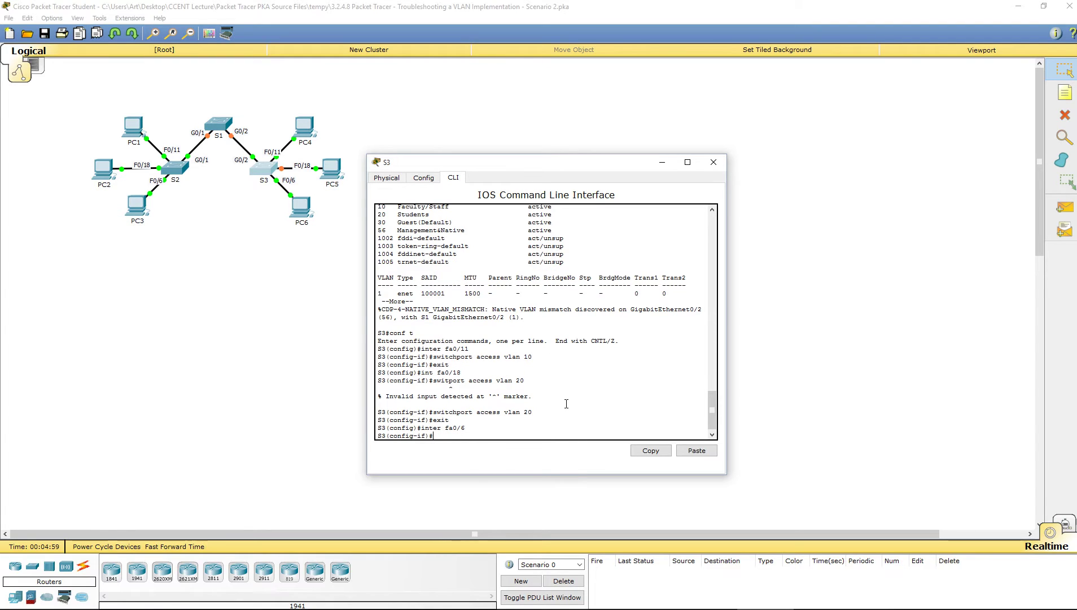
{"action": "type", "text": "switch"}
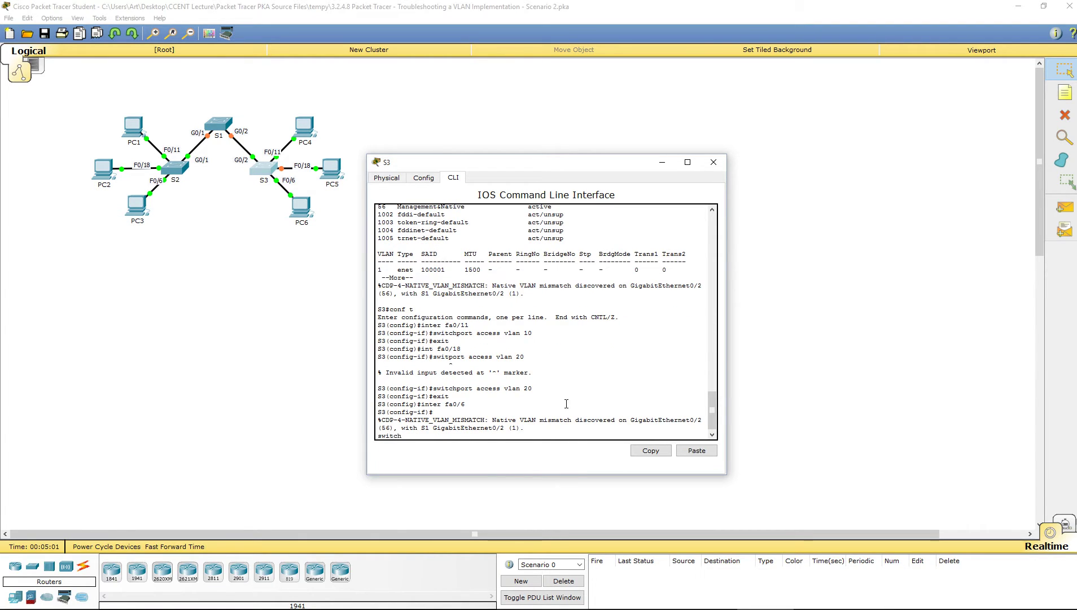
{"action": "type", "text": "port access vlan 30"}
{"action": "key", "text": "Return"}
{"action": "key", "text": "Return"}
{"action": "key", "text": "Return"}
{"action": "key", "text": "Return"}
{"action": "key", "text": "Return"}
{"action": "key", "text": "Return"}
{"action": "type", "text": "exit"}
{"action": "key", "text": "Return"}
{"action": "type", "text": "exit"}
- Return to privileged mode and run 'show vlan' on S3, paging through the output
{"action": "key", "text": "Return"}
{"action": "key", "text": "Return"}
{"action": "key", "text": "Return"}
{"action": "key", "text": "Return"}
{"action": "key", "text": "Return"}
{"action": "key", "text": "Return"}
{"action": "key", "text": "Return"}
{"action": "key", "text": "Return"}
{"action": "key", "text": "Return"}
{"action": "key", "text": "Return"}
{"action": "key", "text": "Return"}
{"action": "key", "text": "Return"}
{"action": "key", "text": "Return"}
{"action": "key", "text": "Return"}
{"action": "key", "text": "Return"}
{"action": "key", "text": "Return"}
{"action": "key", "text": "Return"}
{"action": "key", "text": "Return"}
{"action": "type", "text": "show v;l"}
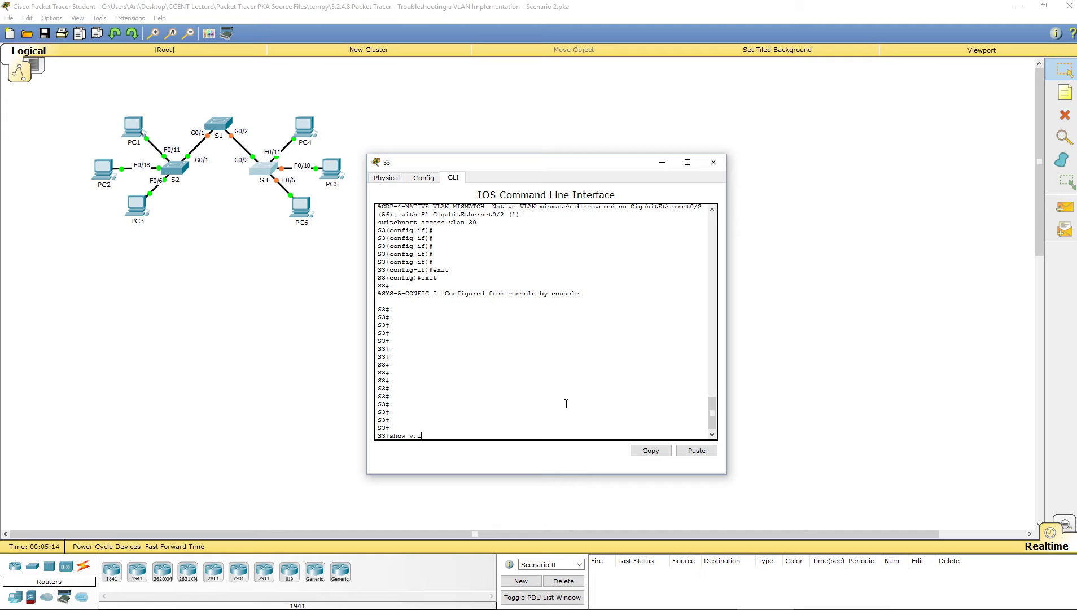
{"action": "key", "text": "BackSpace"}
{"action": "key", "text": "BackSpace"}
{"action": "type", "text": "lan"}
{"action": "key", "text": "Return"}
{"action": "key", "text": "space"}
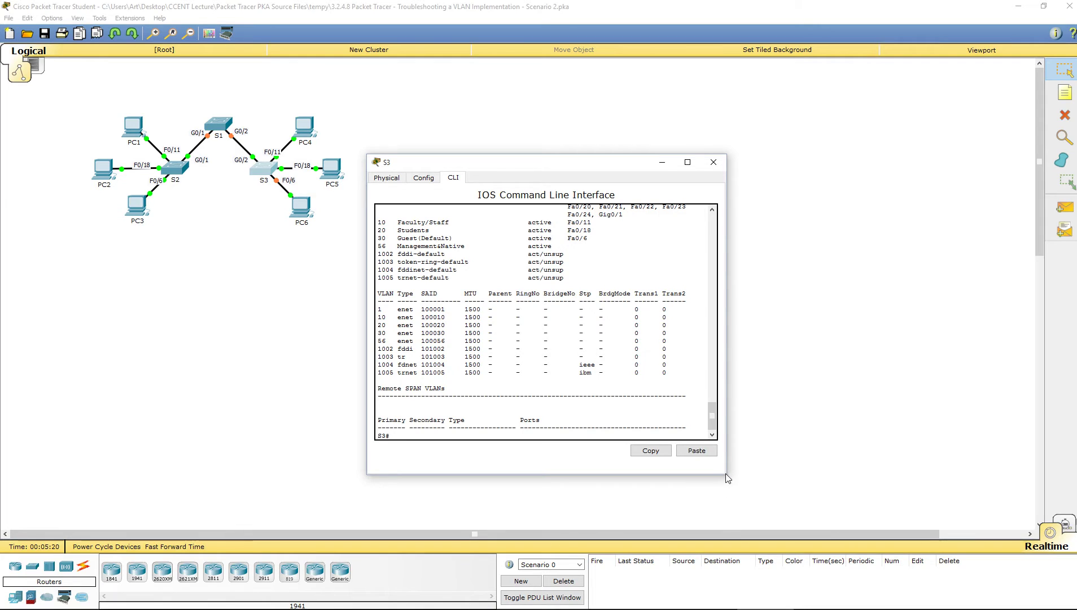
- Enlarge the S3 window and check Fa0/11 in VLAN 10 and the VLAN 56 Management&Native row
{"action": "left_click_drag", "start_coordinate": [727, 474], "coordinate": [859, 532]}
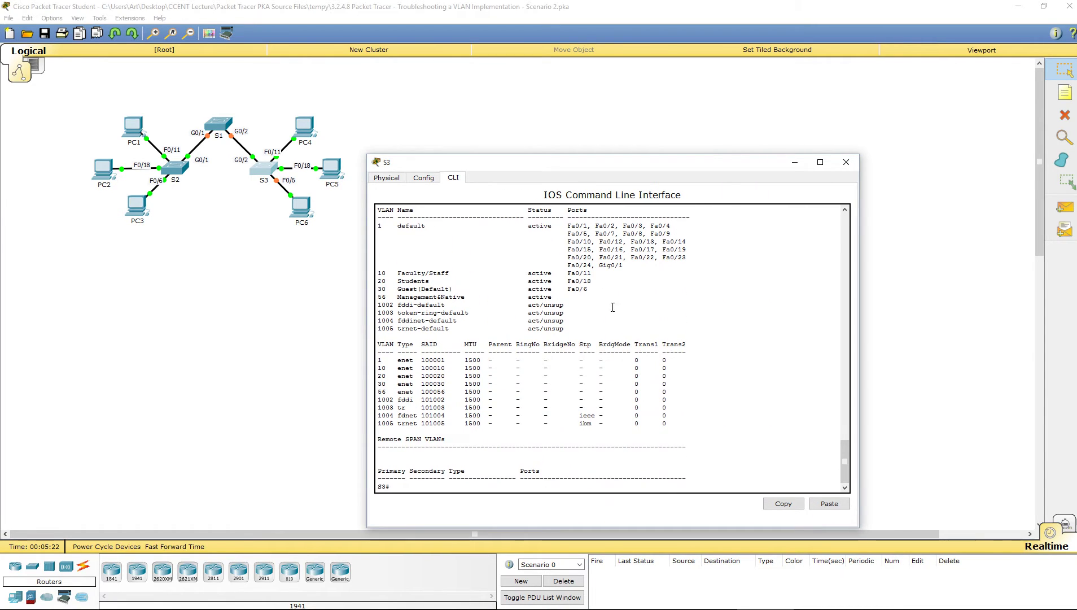
{"action": "mouse_move", "coordinate": [564, 273]}
{"action": "left_mouse_down"}
{"action": "mouse_move", "coordinate": [601, 273]}
{"action": "mouse_move", "coordinate": [563, 282]}
{"action": "mouse_move", "coordinate": [592, 285]}
{"action": "mouse_move", "coordinate": [572, 274]}
{"action": "left_mouse_up"}
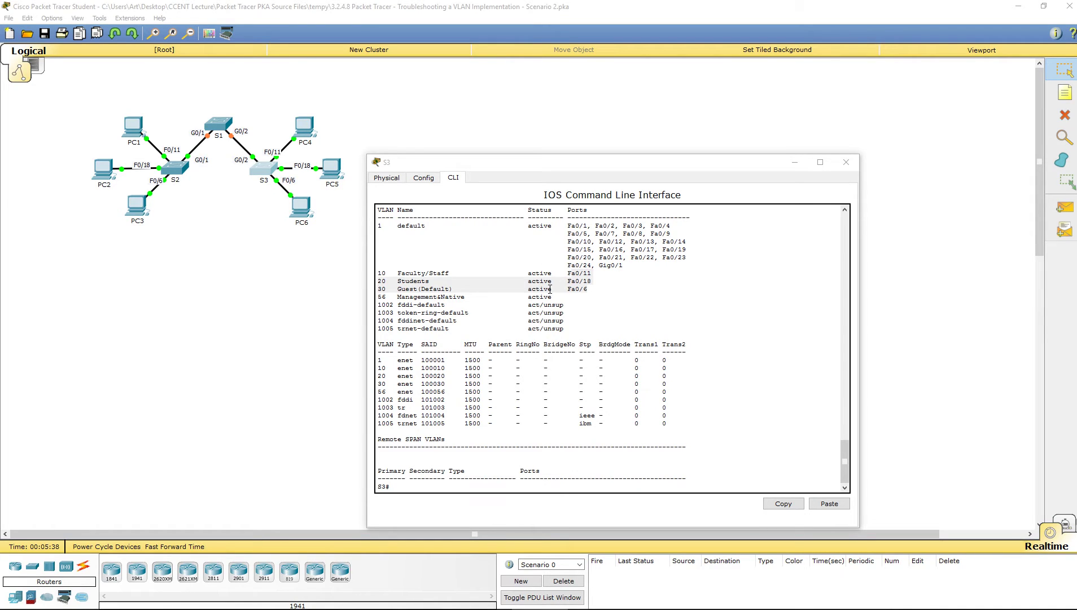
{"action": "left_click_drag", "start_coordinate": [382, 297], "coordinate": [579, 295]}
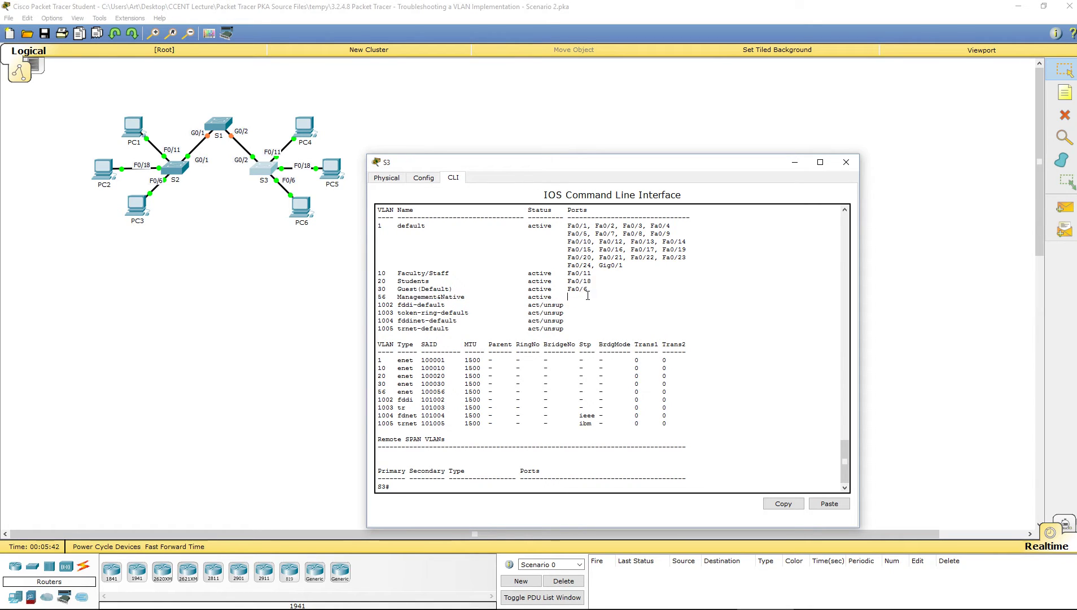
{"action": "left_click", "coordinate": [586, 295]}
- Run 'show int trunk' to check Gig0/2's native VLAN 56, then close S3's window
{"action": "type", "text": "show int trunk"}
{"action": "key", "text": "Return"}
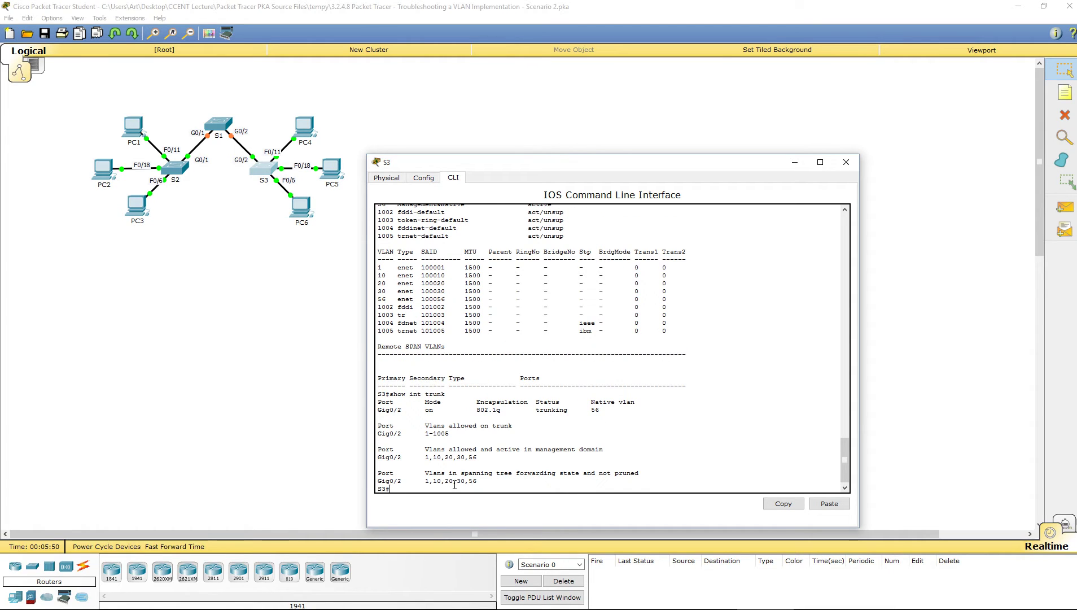
{"action": "left_click_drag", "start_coordinate": [379, 408], "coordinate": [406, 410]}
{"action": "left_click_drag", "start_coordinate": [473, 409], "coordinate": [591, 411]}
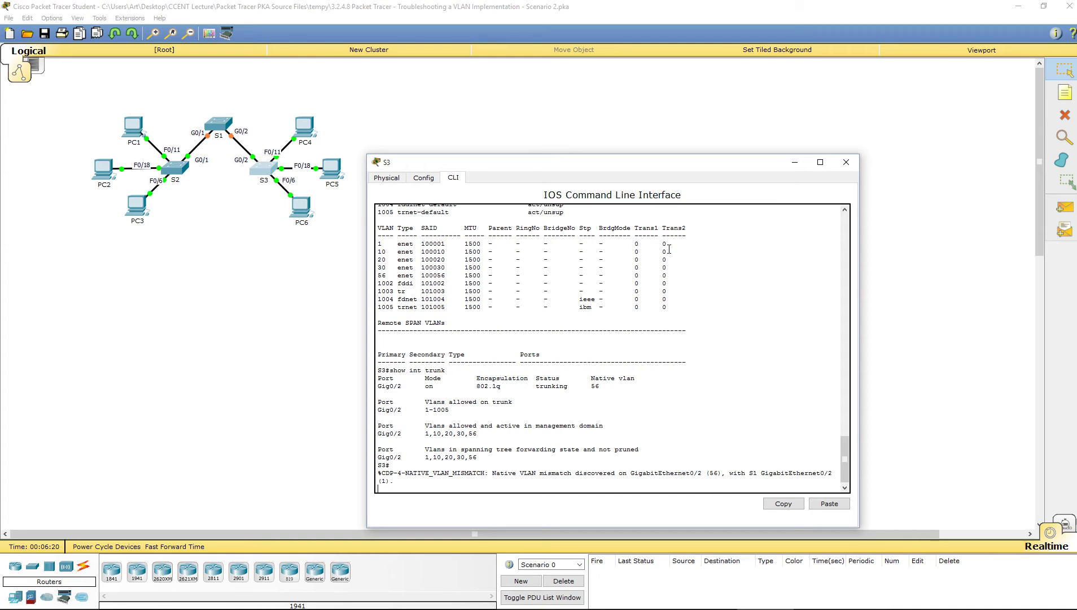
{"action": "left_click", "coordinate": [846, 163]}
- Open switch S1's CLI and enter privileged mode with 'en'
{"action": "left_click", "coordinate": [219, 126]}
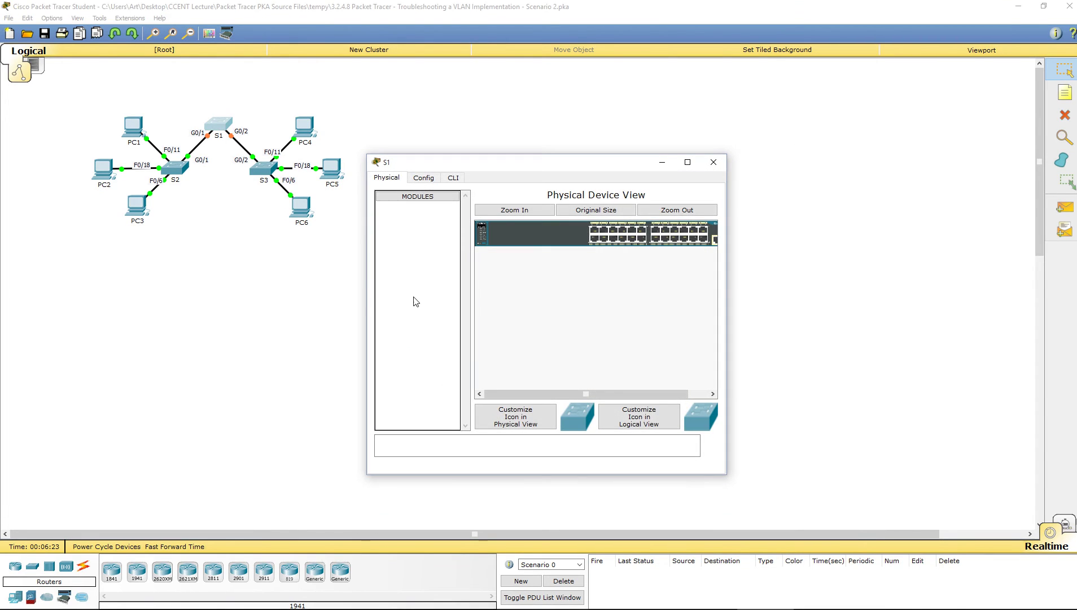
{"action": "left_click", "coordinate": [452, 177]}
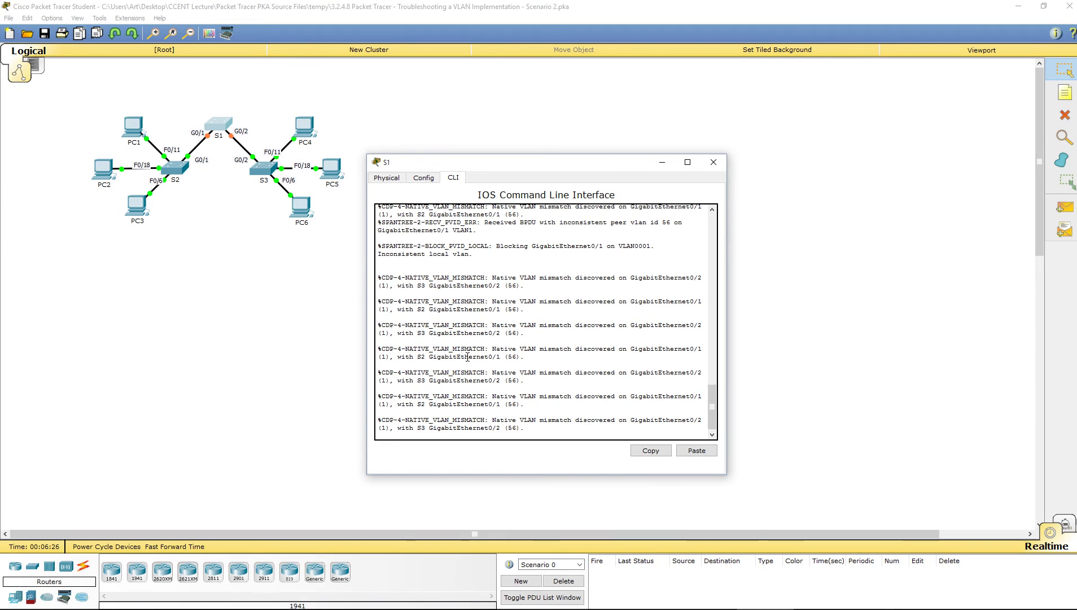
{"action": "key", "text": "Return"}
{"action": "key", "text": "Return"}
{"action": "key", "text": "Return"}
{"action": "key", "text": "Return"}
{"action": "key", "text": "Return"}
{"action": "key", "text": "Return"}
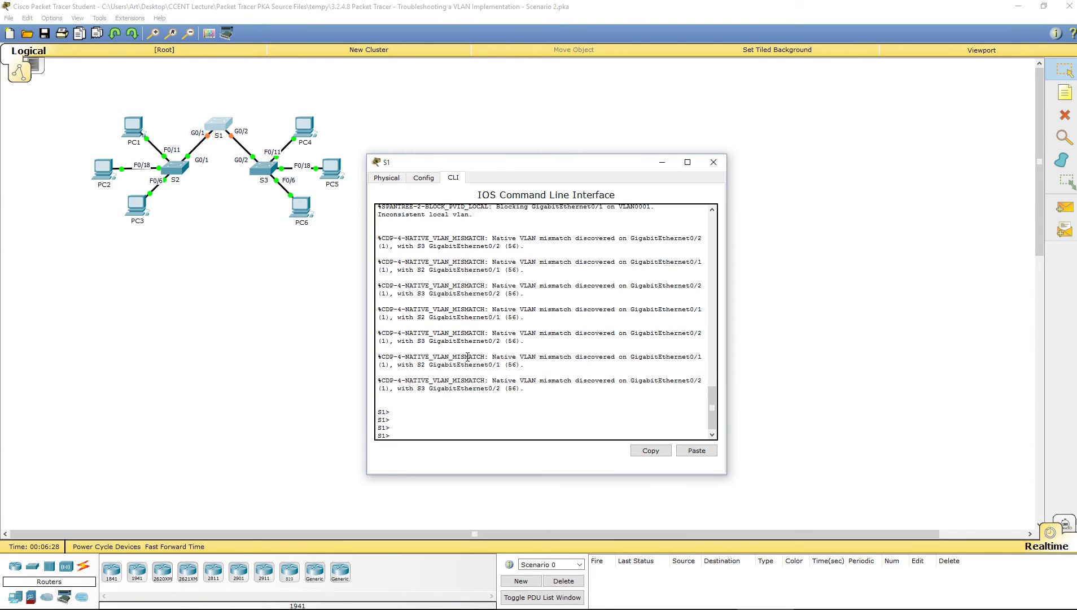
{"action": "type", "text": "en"}
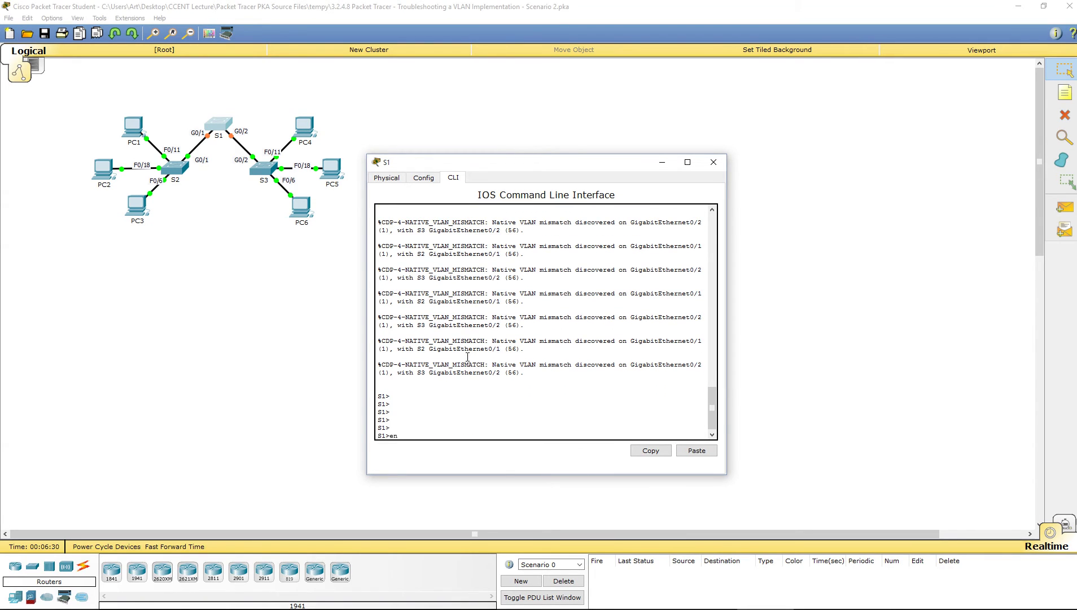
{"action": "key", "text": "Return"}
- Run 'show vlan' on S1, showing only default VLAN 1 holding every Fa port
{"action": "type", "text": "shiw"}
{"action": "key", "text": "BackSpace"}
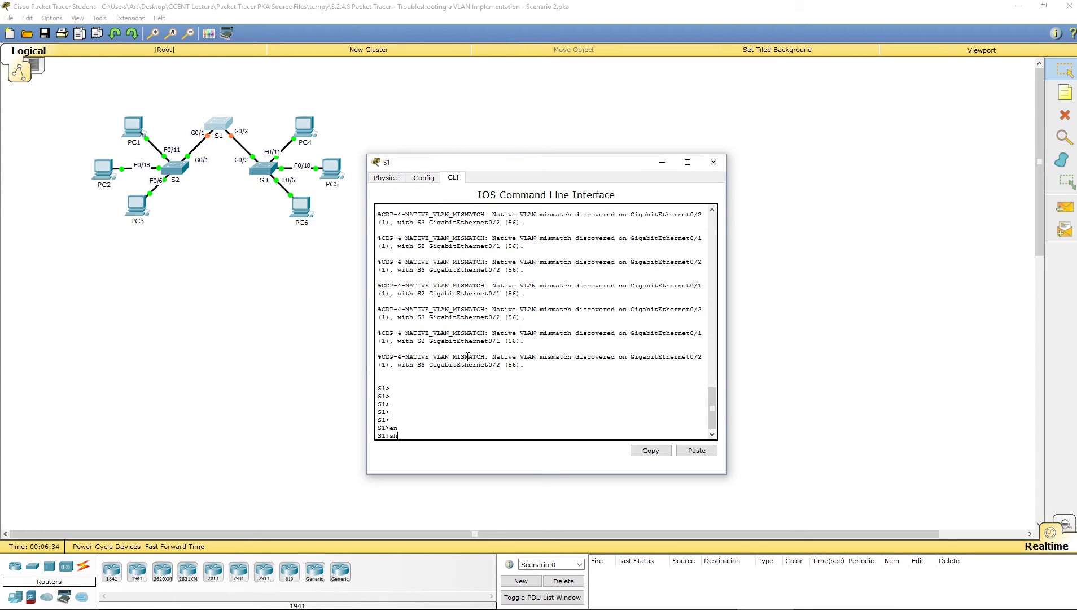
{"action": "type", "text": "ow vlan"}
{"action": "key", "text": "Return"}
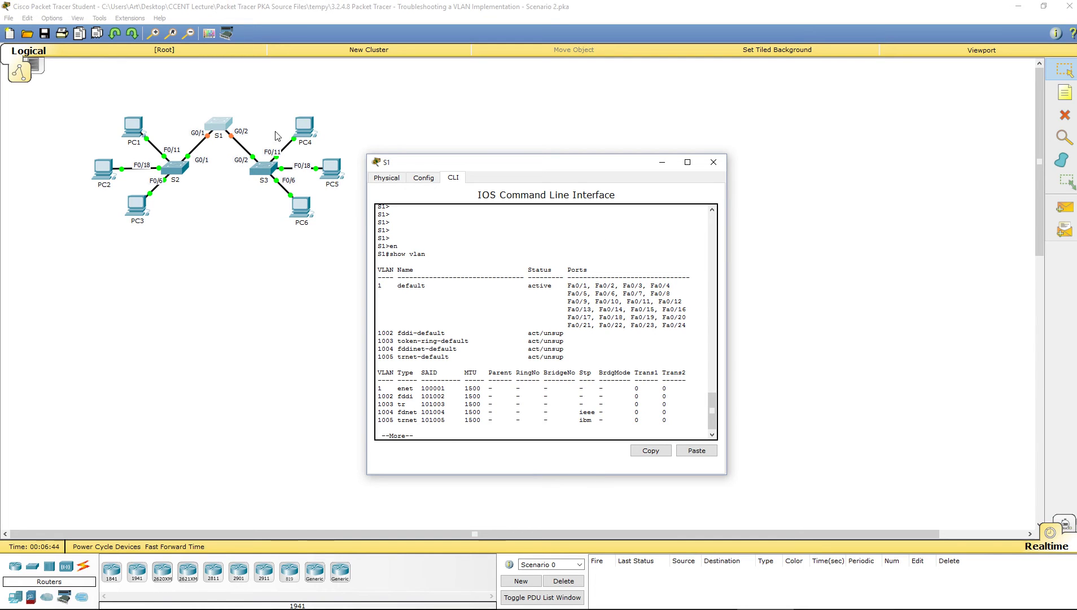
{"action": "key", "text": "space"}
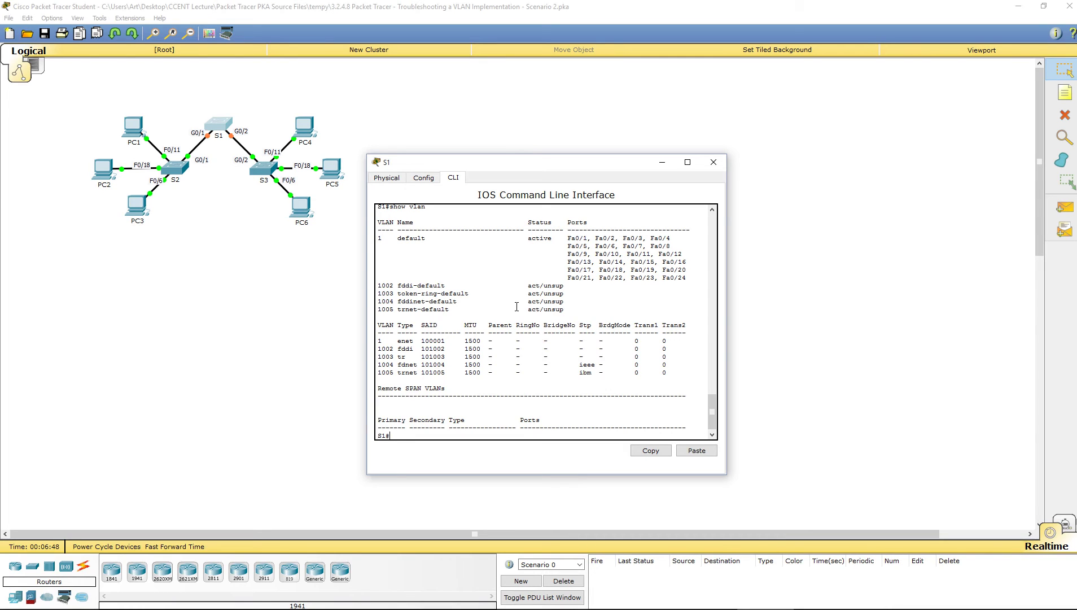
{"action": "type", "text": "show int trunk"}
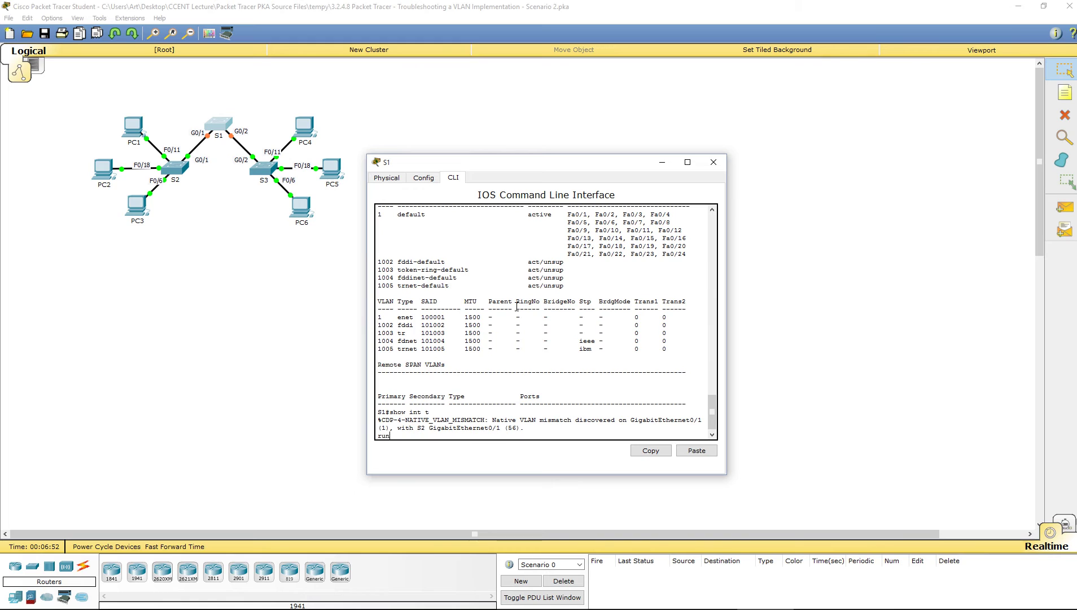
- Run 'show int trunk' and note Gig0/1 and Gig0/2 use 802.1q with native VLAN 1
{"action": "key", "text": "Return"}
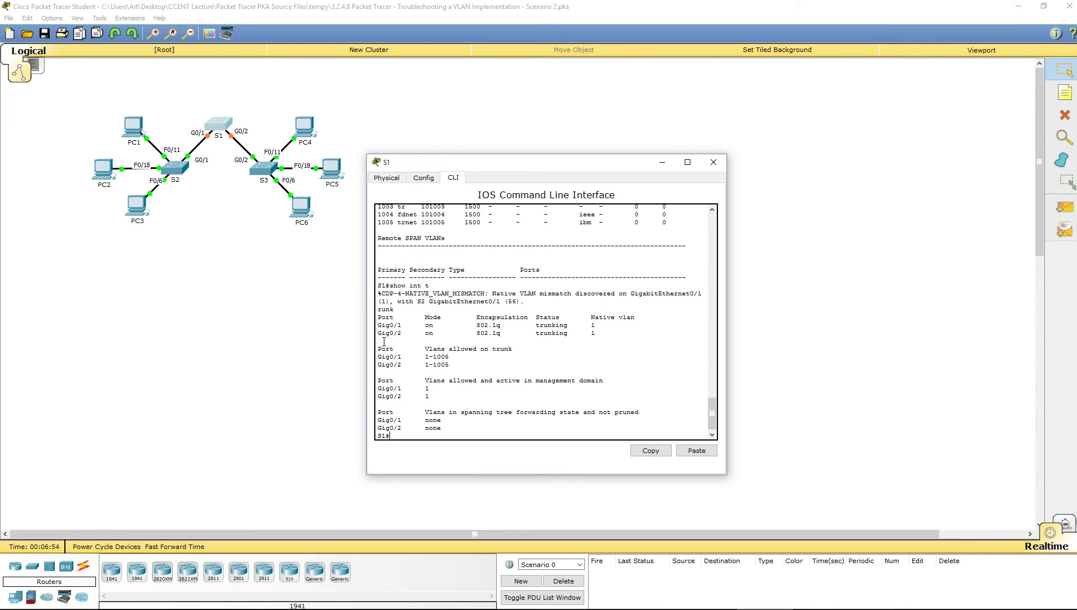
{"action": "mouse_move", "coordinate": [378, 325]}
{"action": "left_mouse_down"}
{"action": "mouse_move", "coordinate": [394, 326]}
{"action": "mouse_move", "coordinate": [377, 333]}
{"action": "left_mouse_up"}
{"action": "left_click_drag", "start_coordinate": [472, 325], "coordinate": [600, 301]}
{"action": "double_click", "coordinate": [546, 326]}
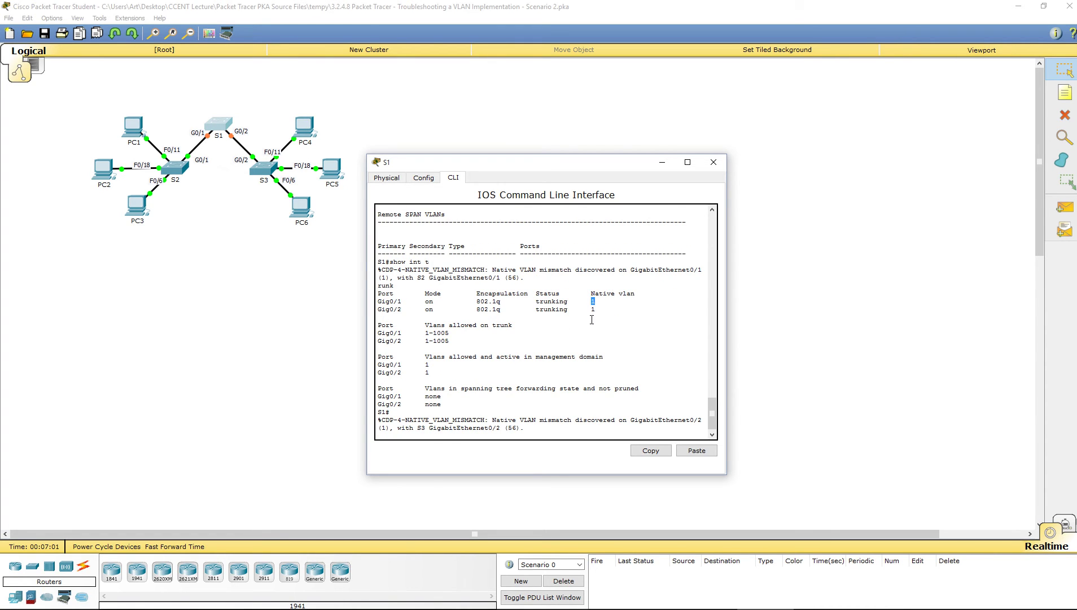
{"action": "left_click", "coordinate": [575, 336]}
{"action": "key", "text": "Return"}
{"action": "key", "text": "Return"}
{"action": "key", "text": "Return"}
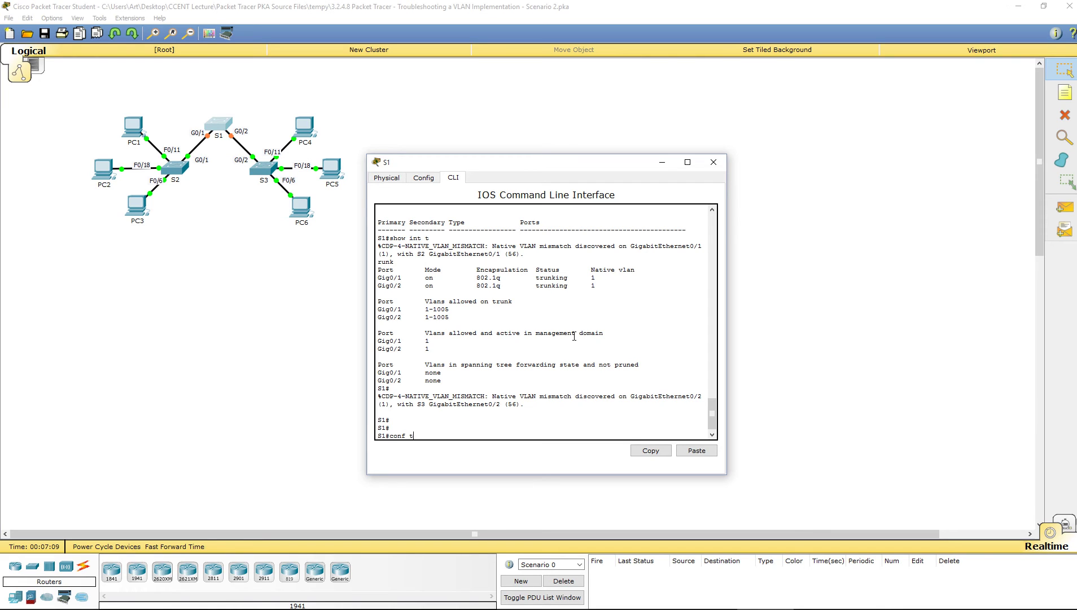
- Enter global configuration and select the 'int range g0/1 - 2' port range, fixing a typo
{"action": "key", "text": "Return"}
{"action": "type", "text": "aint range g"}
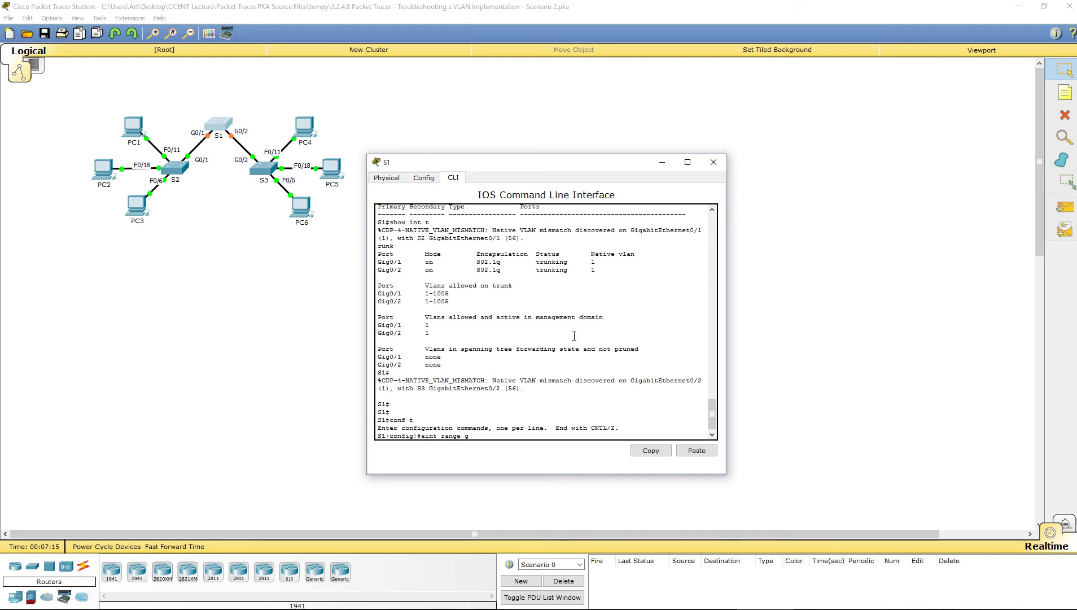
{"action": "type", "text": "0/1 - 2"}
{"action": "key", "text": "Return"}
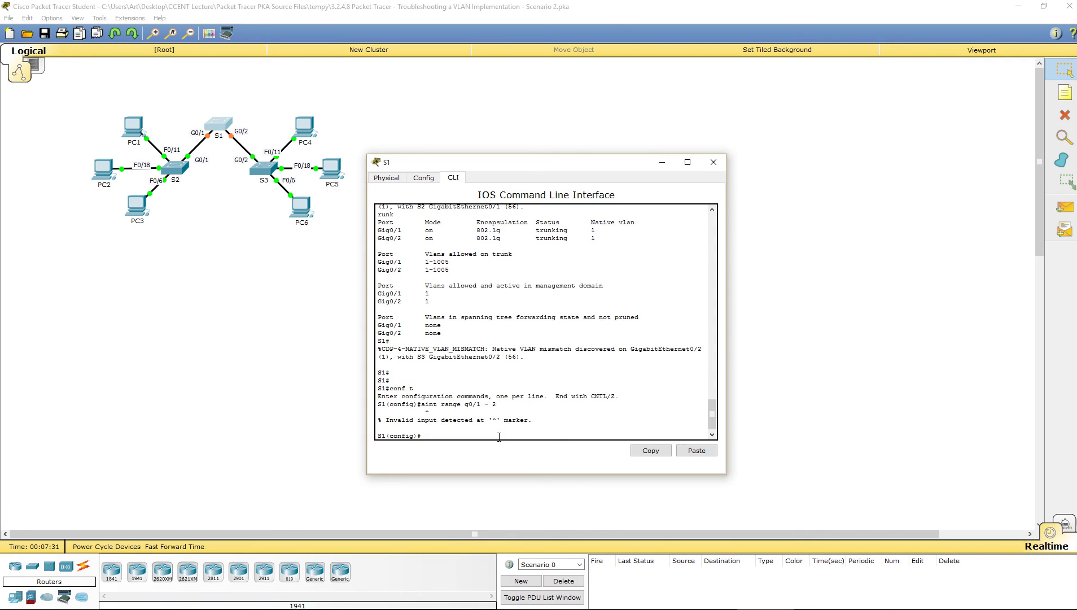
{"action": "key", "text": "Up"}
{"action": "key", "text": "Home"}
{"action": "key", "text": "Delete"}
{"action": "key", "text": "Return"}
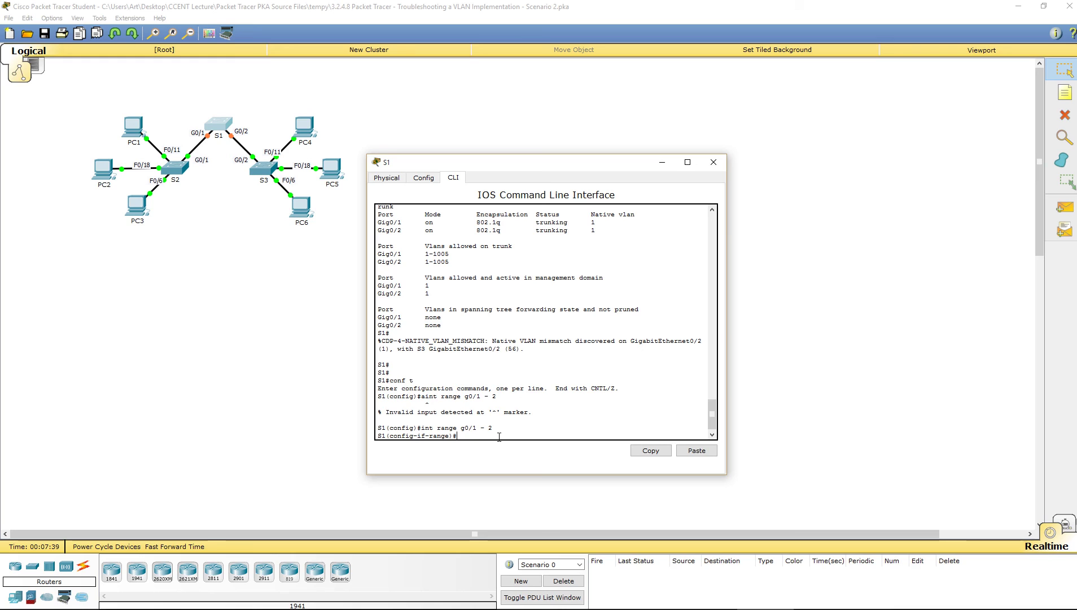
- Set the trunks' native VLAN to 56, then exit the interface range configuration
{"action": "type", "text": "switchport mod"}
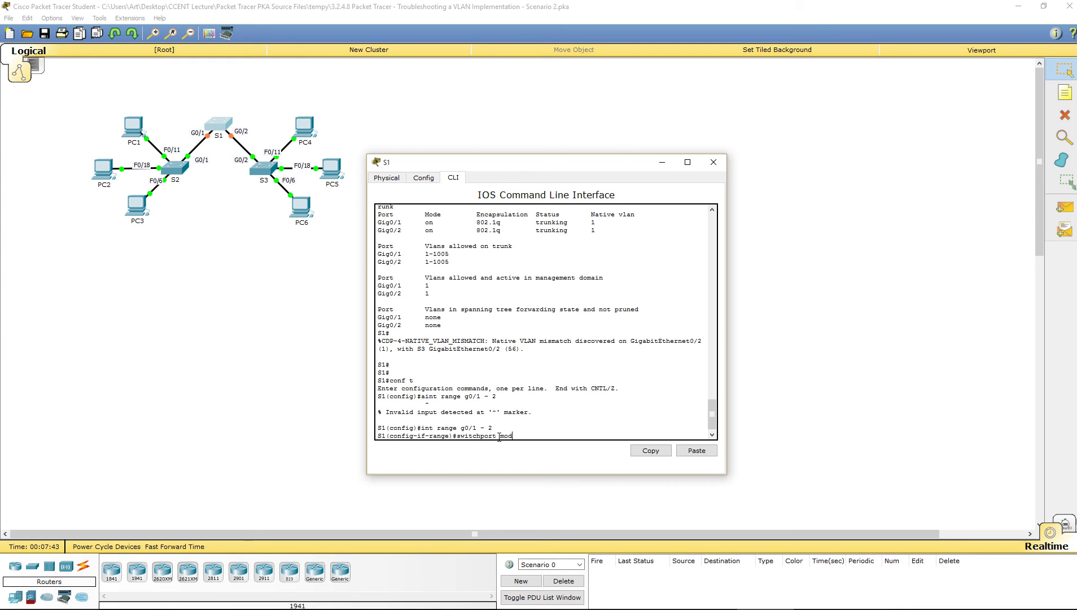
{"action": "key", "text": "BackSpace"}
{"action": "key", "text": "BackSpace"}
{"action": "key", "text": "BackSpace"}
{"action": "type", "text": "trunk native 56"}
{"action": "key", "text": "Return"}
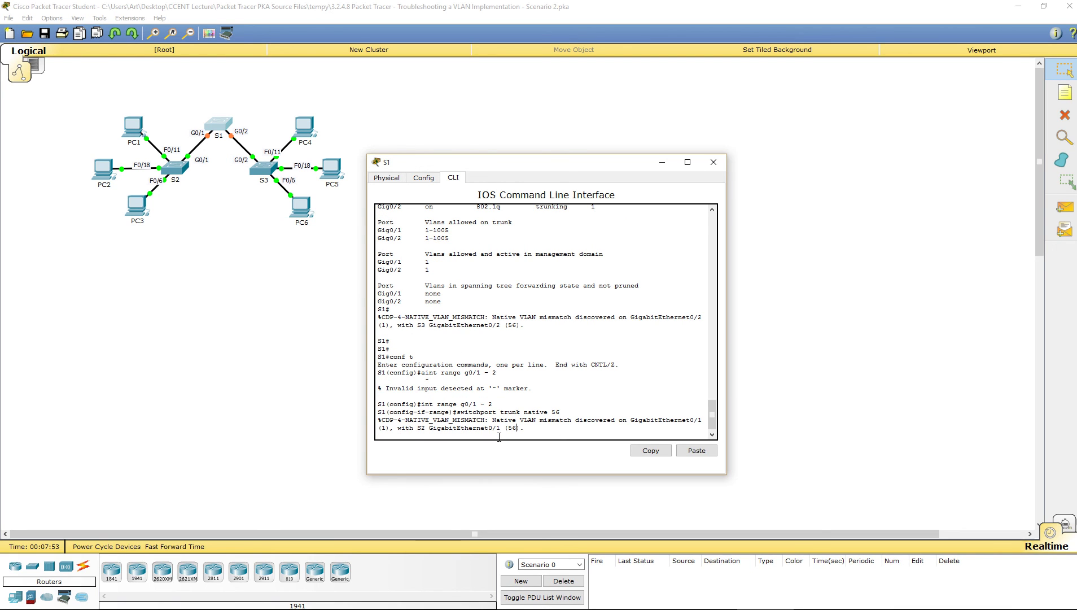
{"action": "key", "text": "Up"}
{"action": "key", "text": "Up"}
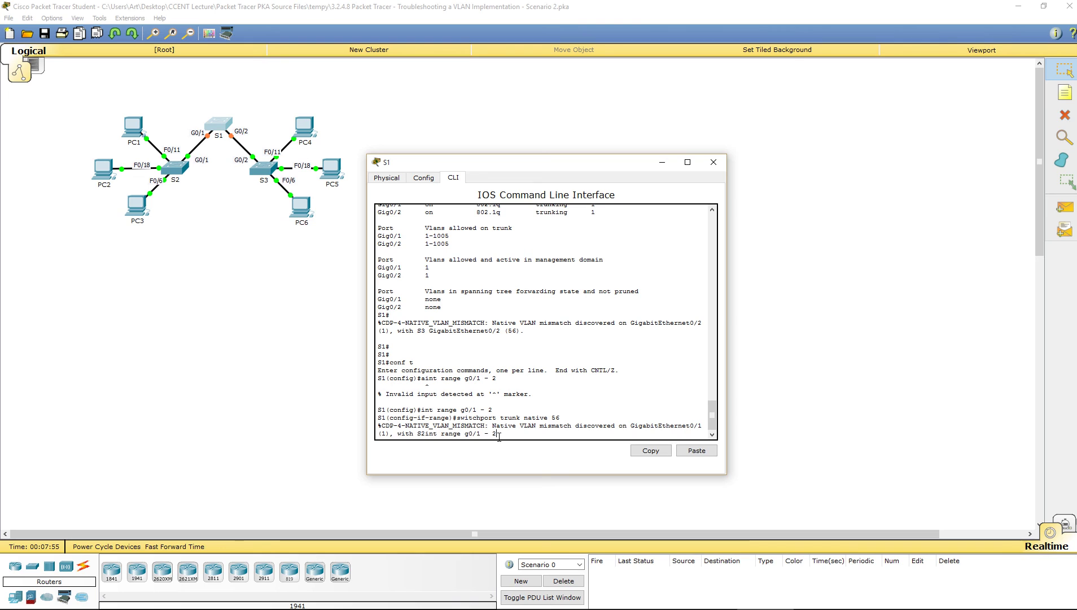
{"action": "key", "text": "Down"}
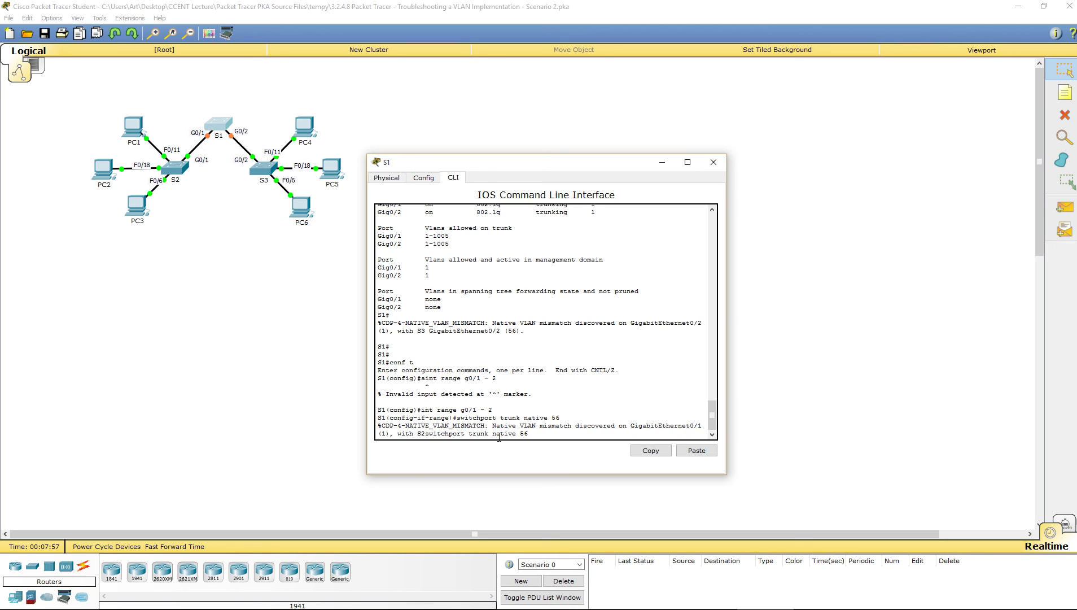
{"action": "type", "text": "vlan"}
{"action": "key", "text": "Return"}
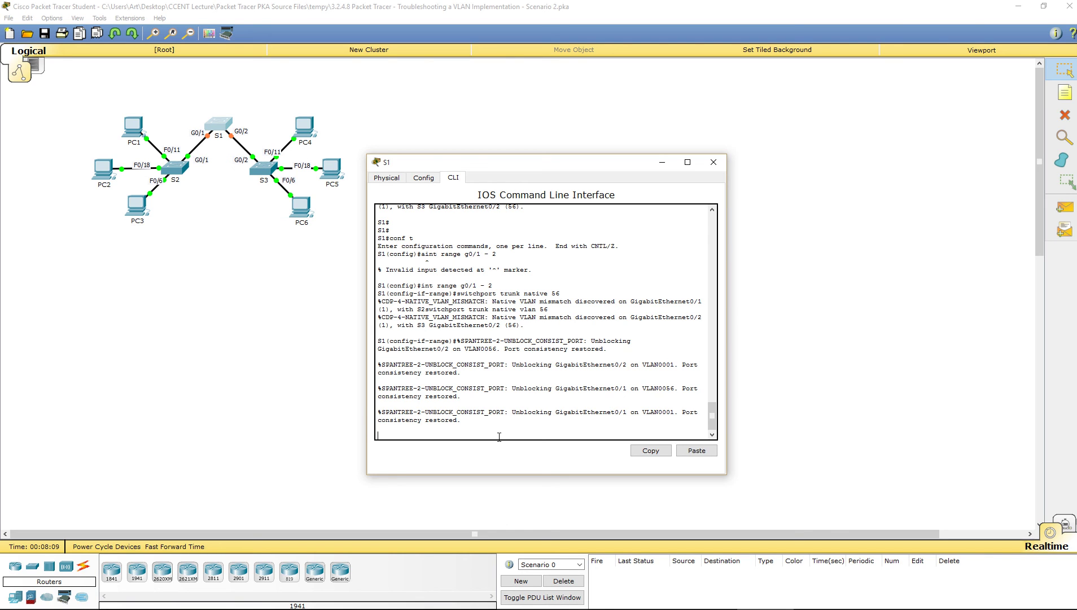
{"action": "key", "text": "Return"}
{"action": "key", "text": "Return"}
{"action": "key", "text": "Return"}
{"action": "key", "text": "Return"}
{"action": "key", "text": "Return"}
{"action": "key", "text": "Return"}
{"action": "key", "text": "Return"}
{"action": "key", "text": "Return"}
{"action": "key", "text": "Return"}
{"action": "key", "text": "Return"}
{"action": "key", "text": "Return"}
{"action": "key", "text": "Return"}
{"action": "key", "text": "Return"}
{"action": "key", "text": "Return"}
{"action": "key", "text": "Return"}
{"action": "key", "text": "Return"}
{"action": "key", "text": "Return"}
{"action": "type", "text": "exit"}
{"action": "key", "text": "Return"}
- Exit configuration mode on S1 and run 'show int trunk'
{"action": "type", "text": "exit"}
{"action": "key", "text": "Return"}
{"action": "key", "text": "Return"}
{"action": "key", "text": "Return"}
{"action": "type", "text": "show int tru"}
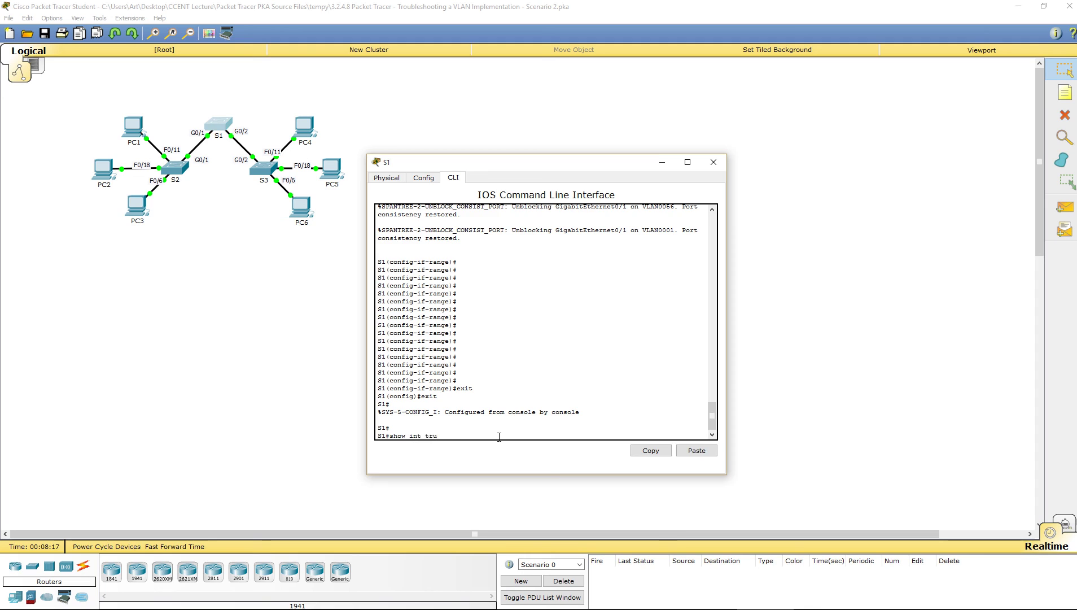
{"action": "type", "text": "nk"}
{"action": "key", "text": "Return"}
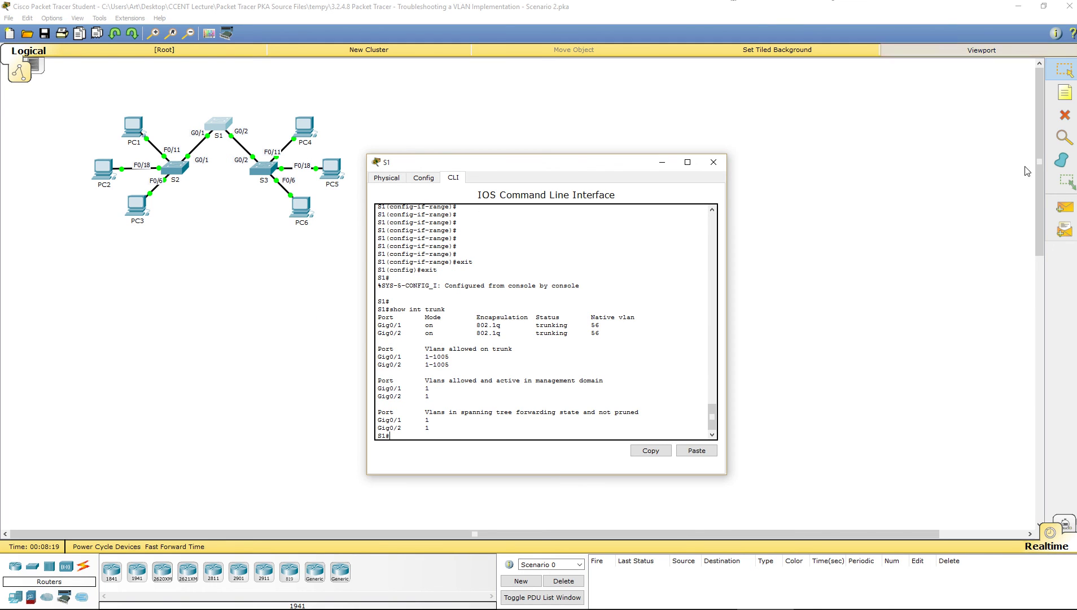
- Confirm Gig0/1 and Gig0/2 show native VLAN 56, then close S1's window
{"action": "double_click", "coordinate": [595, 325]}
{"action": "left_click", "coordinate": [83, 366]}
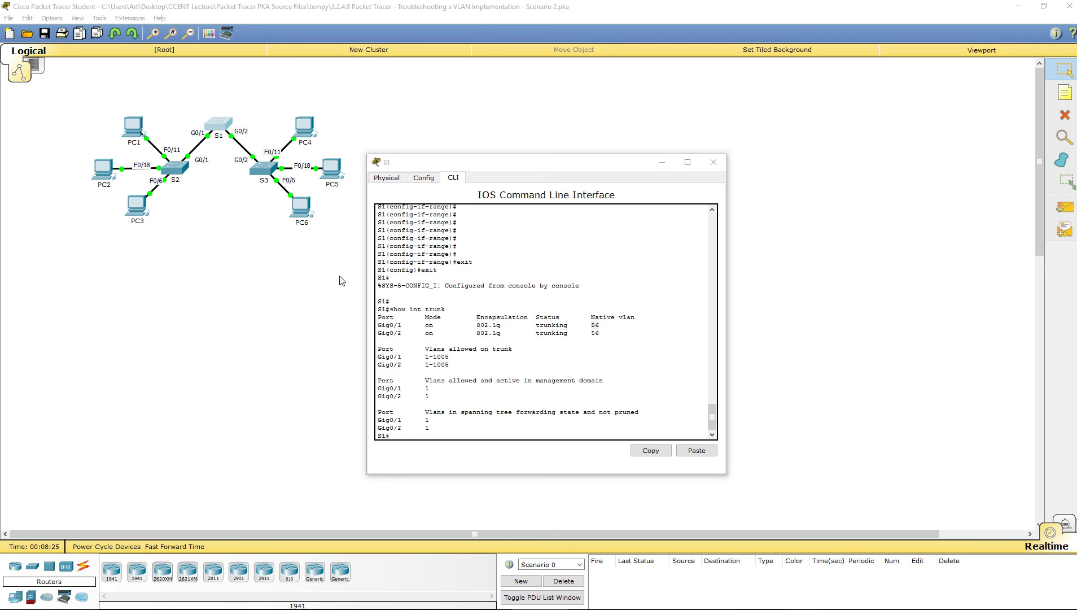
{"action": "left_click", "coordinate": [715, 164]}
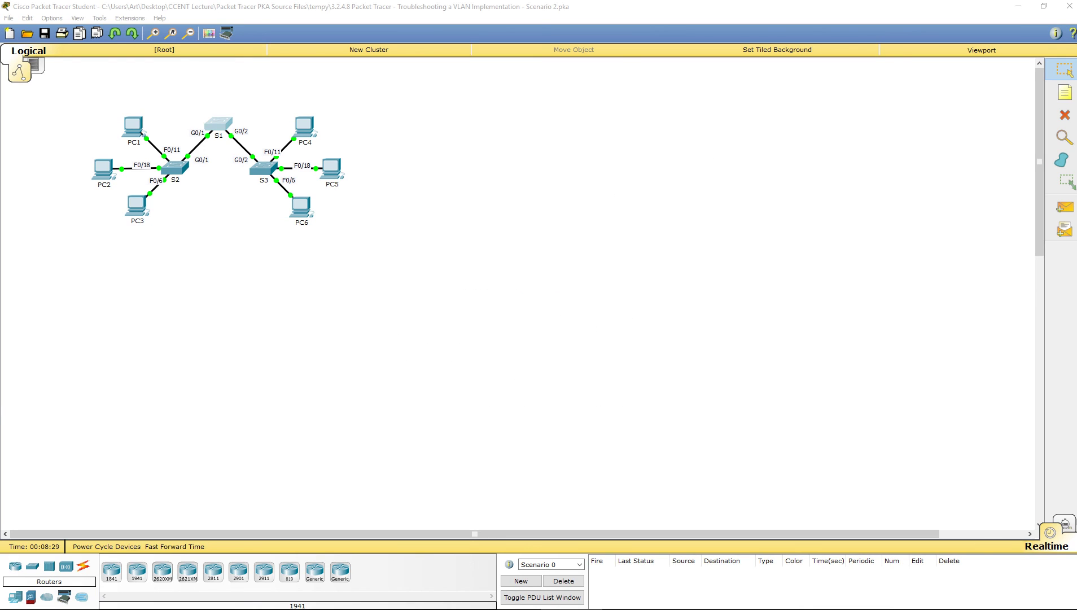